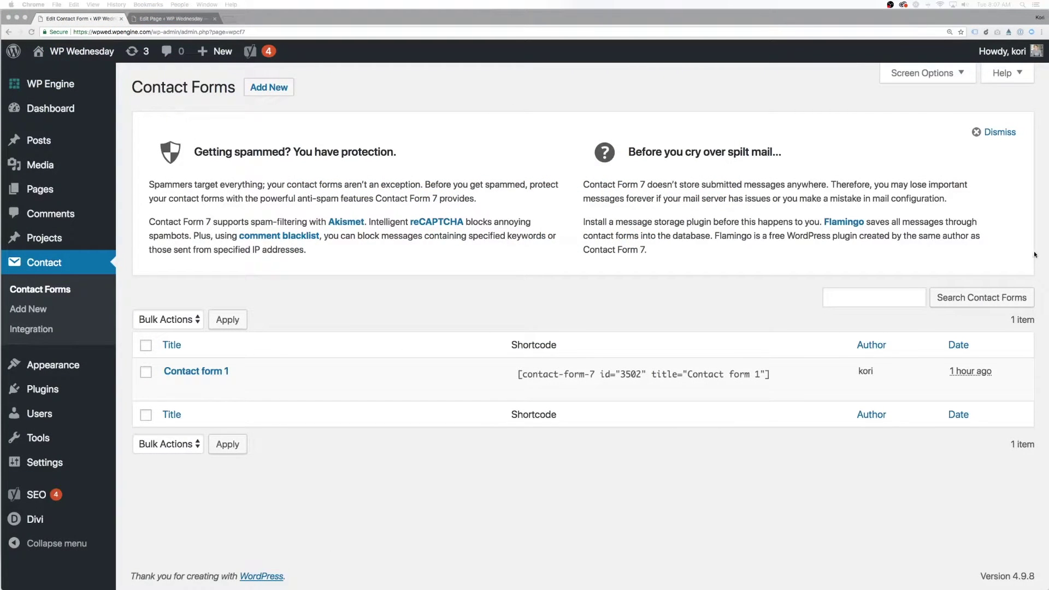
Open Contact form 1 for editing and select its shortcode
{"action": "left_click", "coordinate": [169, 388]}
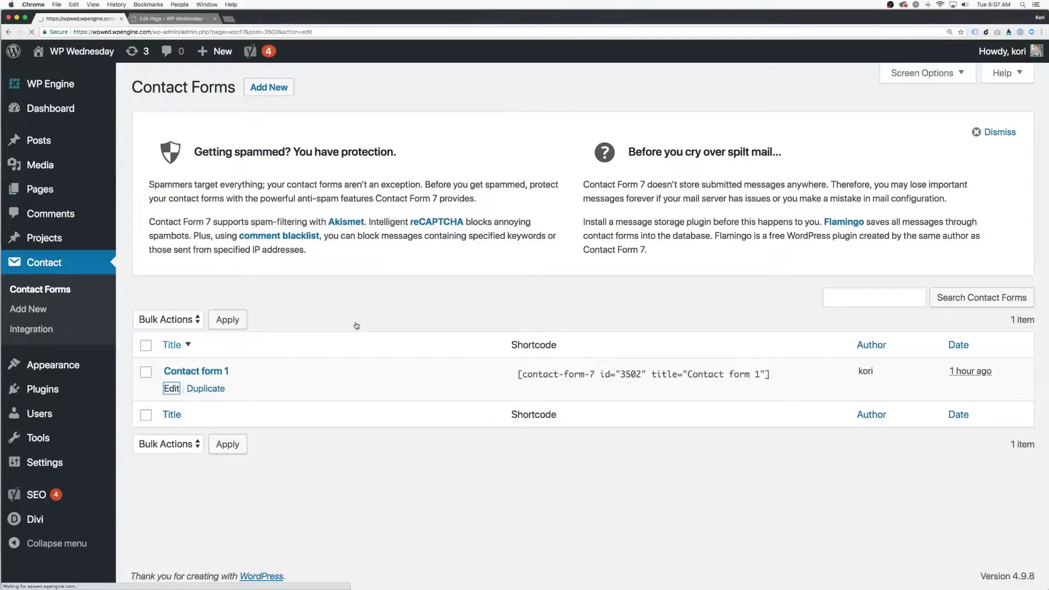
{"action": "scroll", "coordinate": [351, 405], "scroll_direction": "down", "scroll_amount": 3}
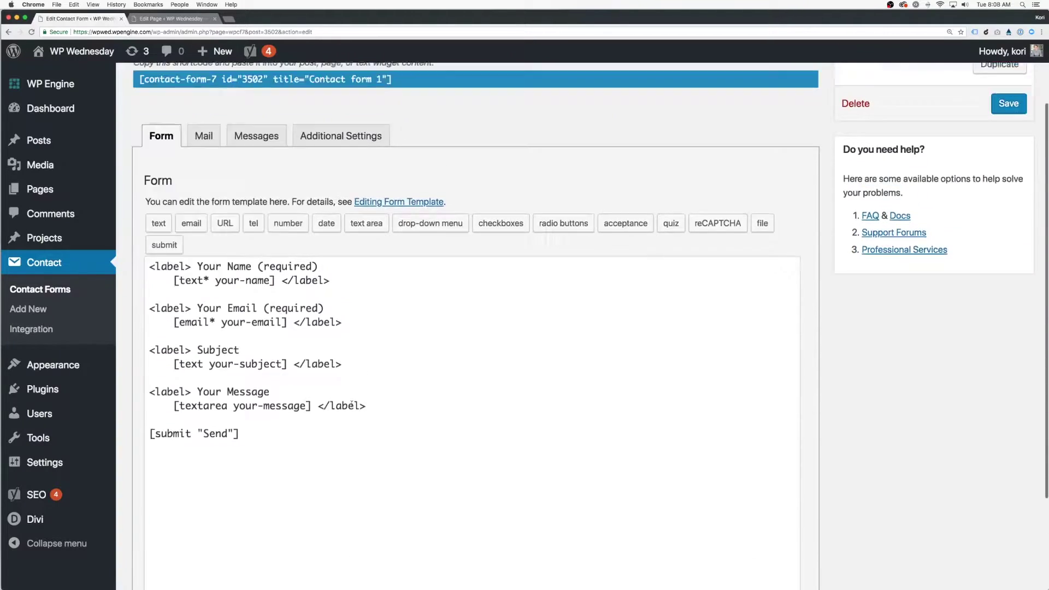
{"action": "scroll", "coordinate": [352, 398], "scroll_direction": "up", "scroll_amount": 3}
{"action": "scroll", "coordinate": [327, 230], "scroll_direction": "down", "scroll_amount": 1}
{"action": "left_click", "coordinate": [260, 125]}
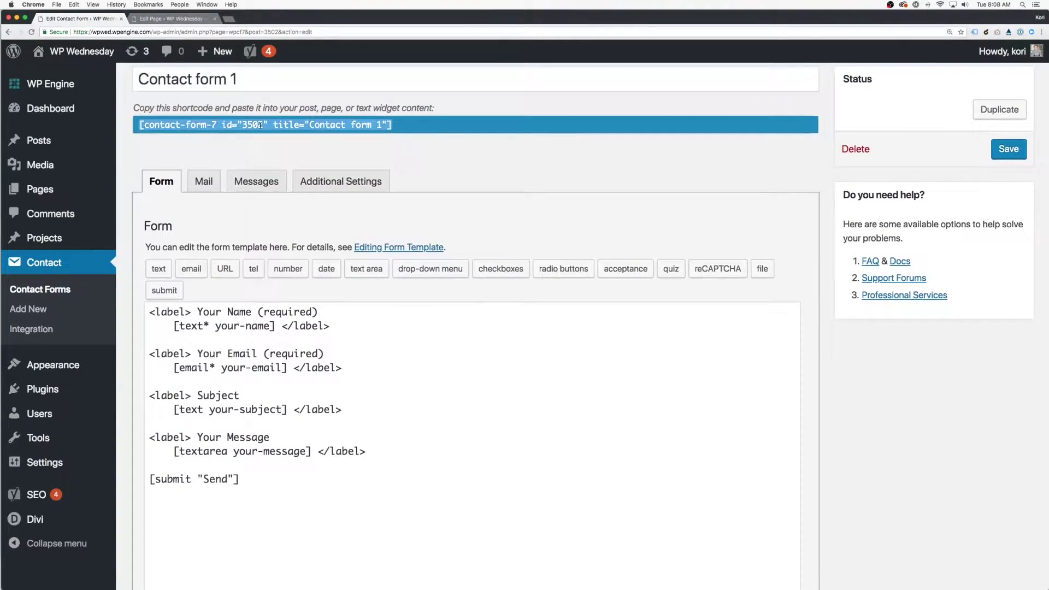
Submit the empty form on the Form Test page to see the required-field errors
{"action": "left_click", "coordinate": [169, 19]}
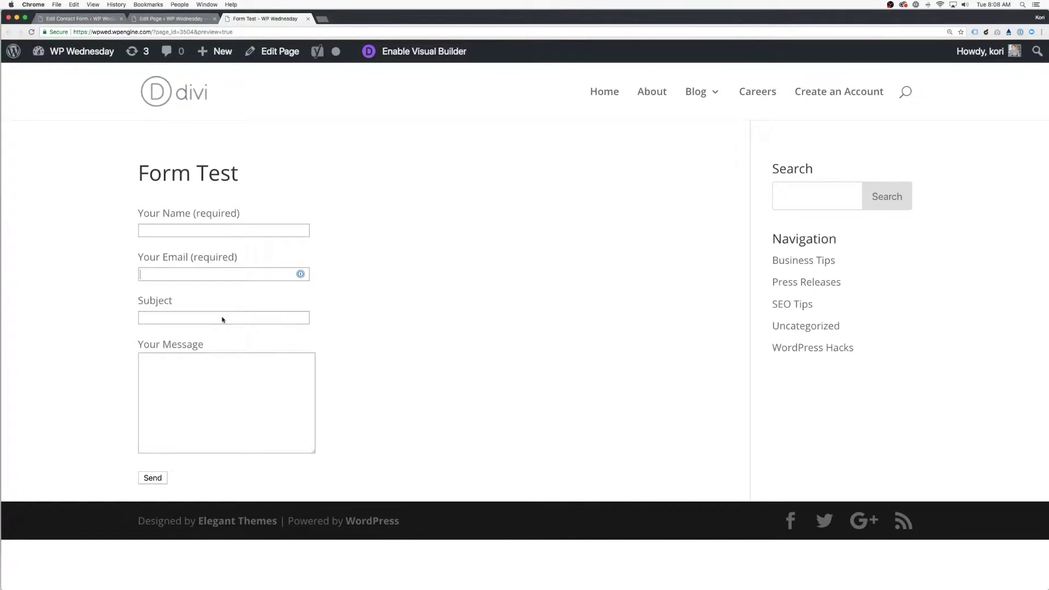
{"action": "left_click", "coordinate": [222, 320]}
{"action": "left_click", "coordinate": [164, 427]}
{"action": "left_click", "coordinate": [153, 477]}
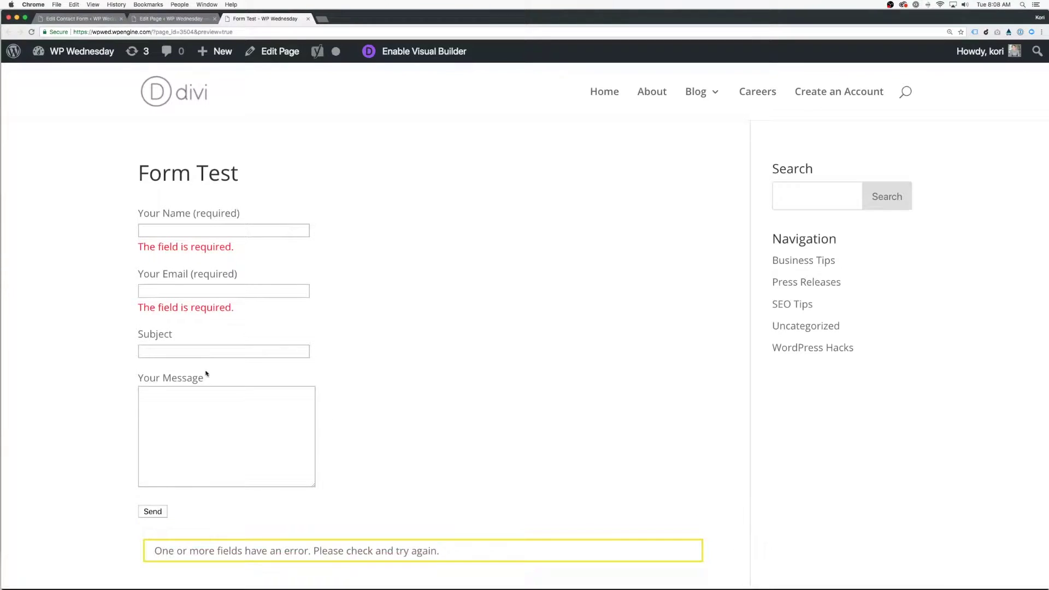
{"action": "scroll", "coordinate": [207, 373], "scroll_direction": "down", "scroll_amount": 2}
{"action": "scroll", "coordinate": [299, 187], "scroll_direction": "up", "scroll_amount": 2}
Add a <label> line reading 'Your Website Address' below the name field
{"action": "left_click", "coordinate": [79, 19]}
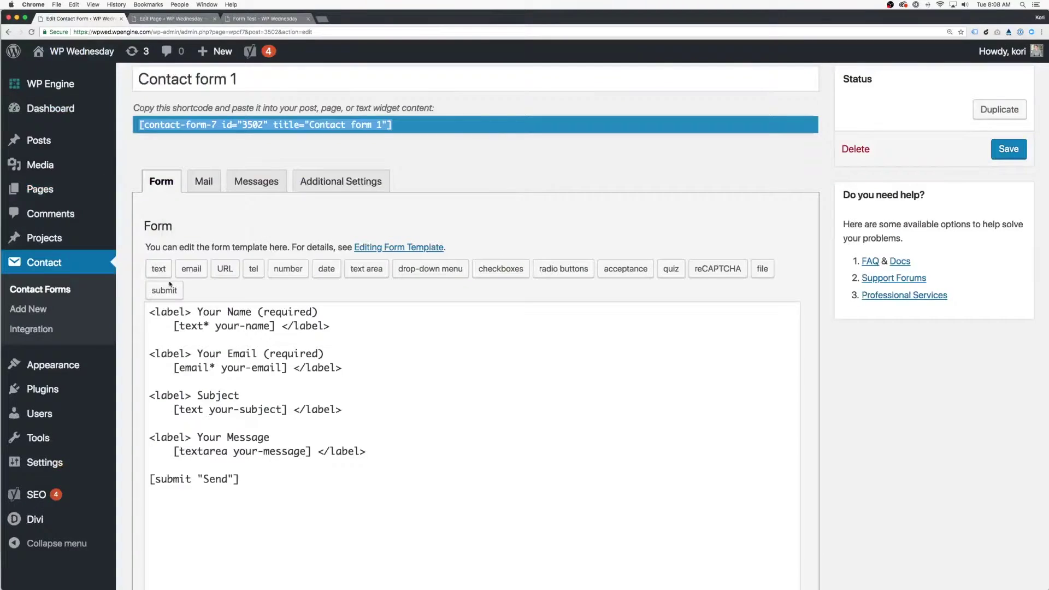
{"action": "left_click", "coordinate": [353, 330]}
{"action": "key", "text": "Return"}
{"action": "type", "text": "<"}
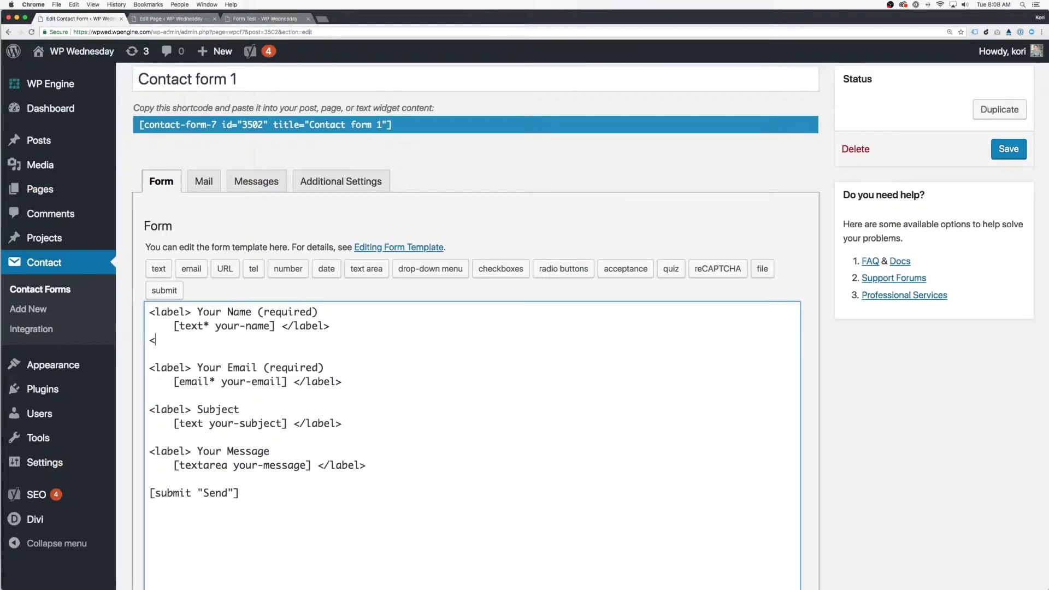
{"action": "type", "text": "lavel>"}
{"action": "key", "text": "BackSpace"}
{"action": "key", "text": "BackSpace"}
{"action": "key", "text": "BackSpace"}
{"action": "key", "text": "BackSpace"}
{"action": "type", "text": "bel>"}
{"action": "key", "text": "Return"}
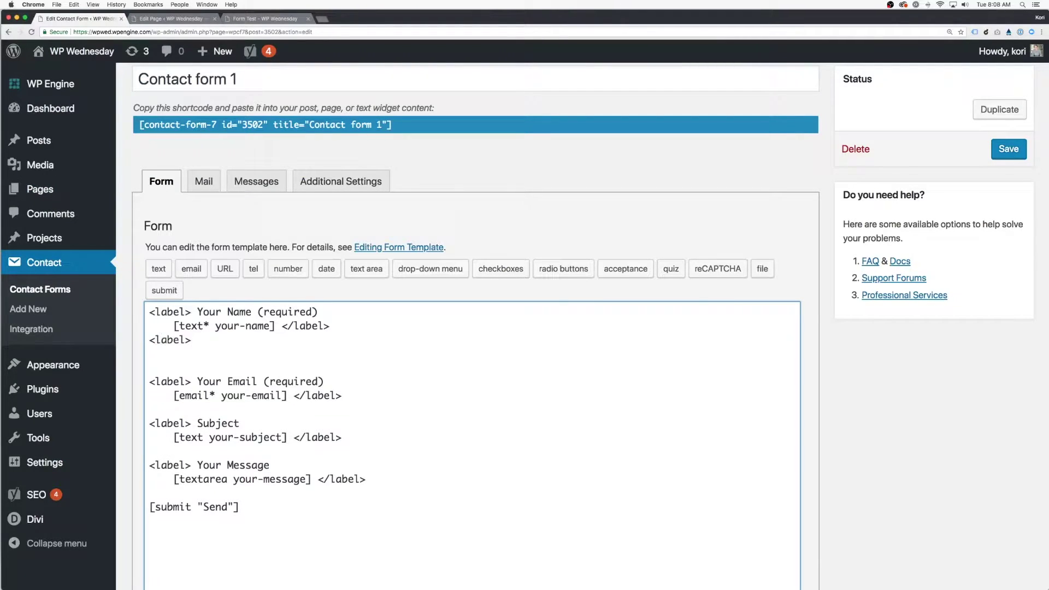
{"action": "type", "text": "Your Website Address"}
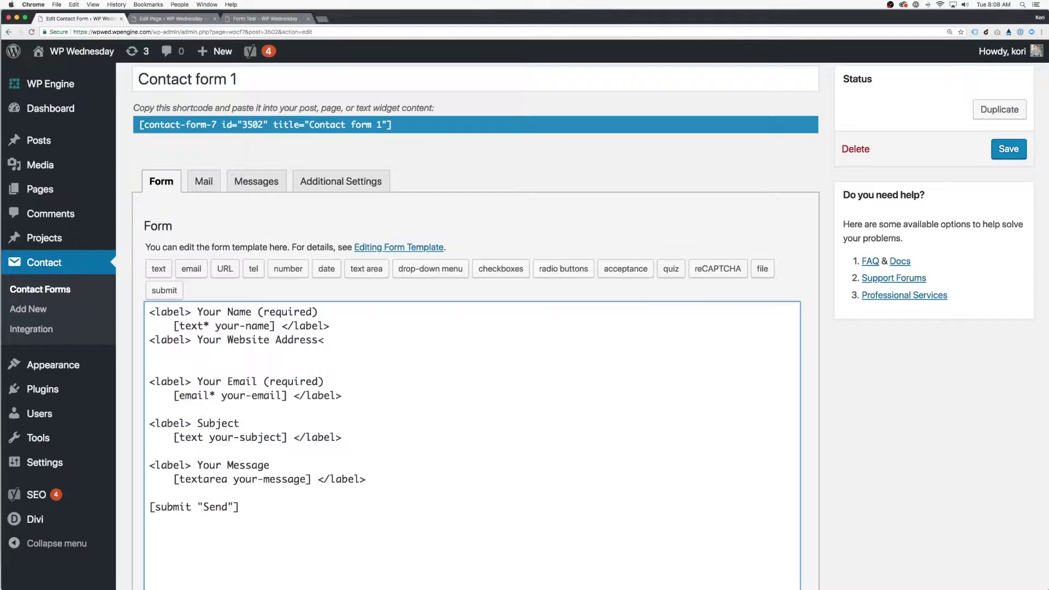
{"action": "type", "text": "<"}
{"action": "key", "text": "BackSpace"}
{"action": "key", "text": "Return"}
Insert a [text WebsiteURL] field tag and close the label with </label>
{"action": "left_click", "coordinate": [158, 269]}
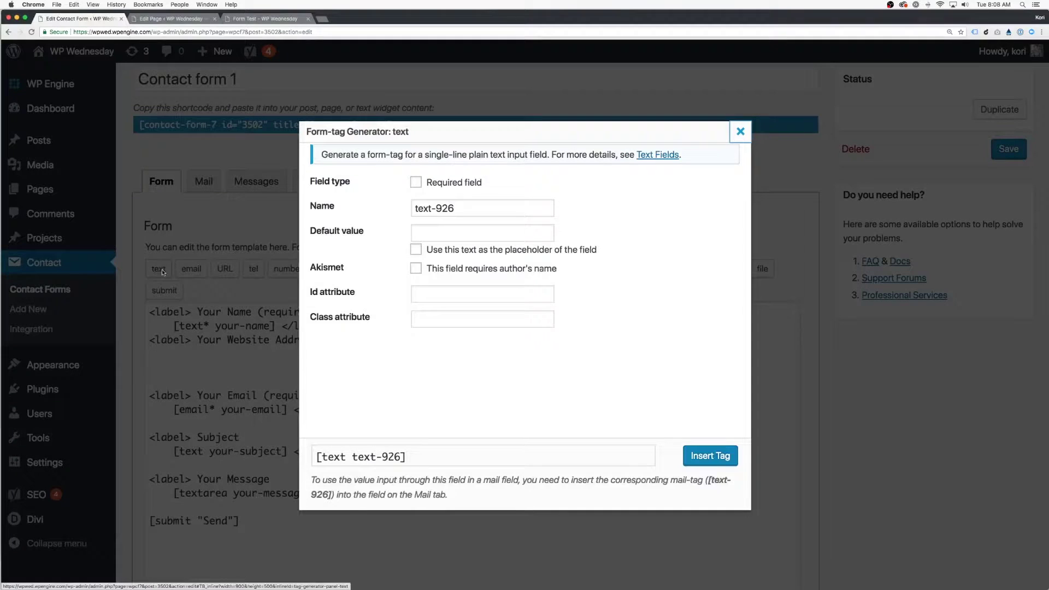
{"action": "triple_click", "coordinate": [440, 216]}
{"action": "type", "text": "WebsiteURL"}
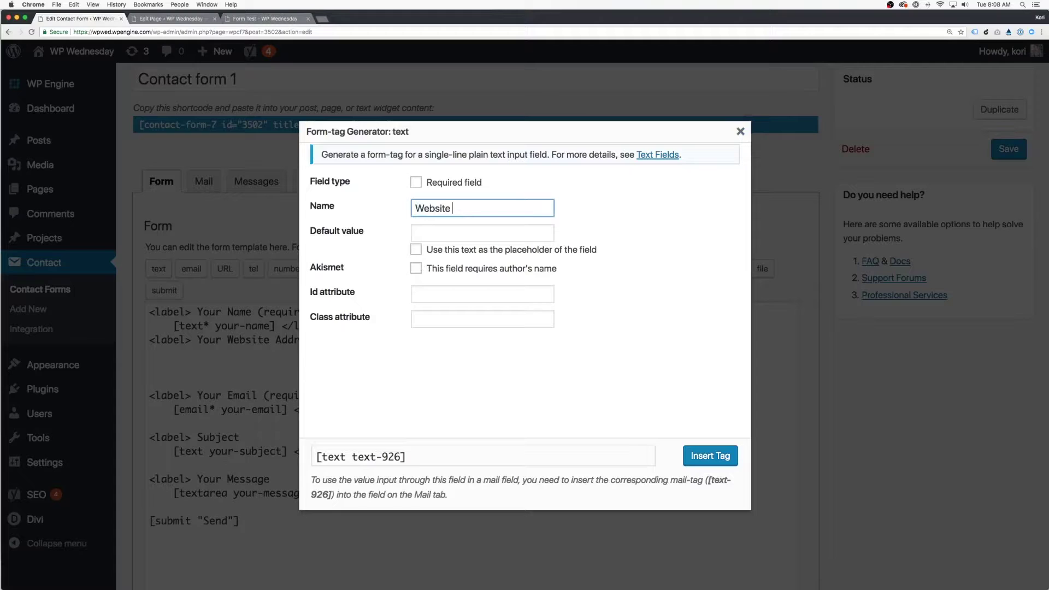
{"action": "left_click", "coordinate": [706, 457]}
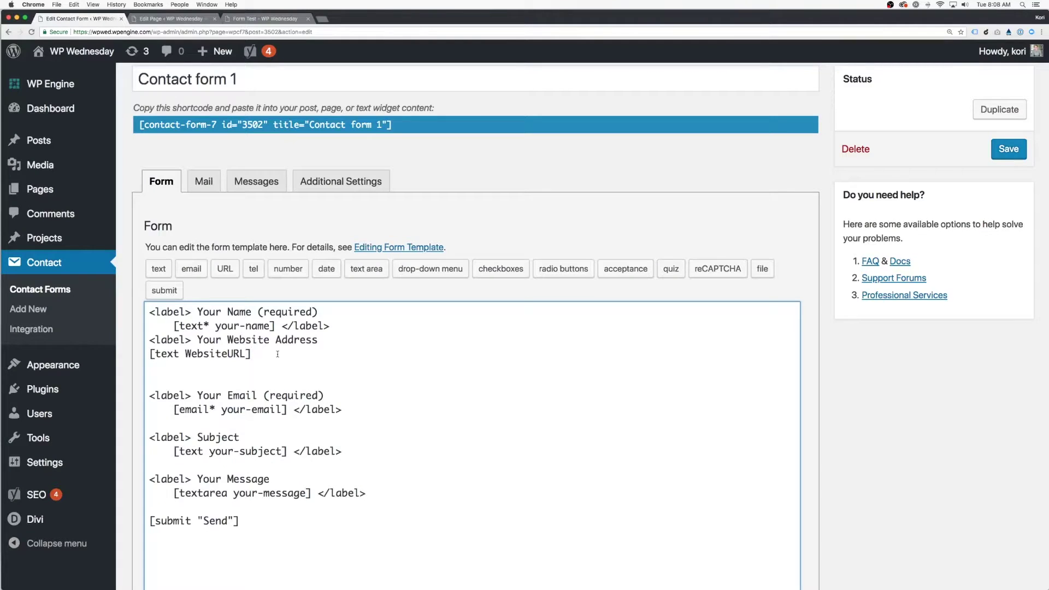
{"action": "type", "text": "</label>"}
Save Contact form 1 and reload the Form Test page to show the new field
{"action": "left_click", "coordinate": [1009, 149]}
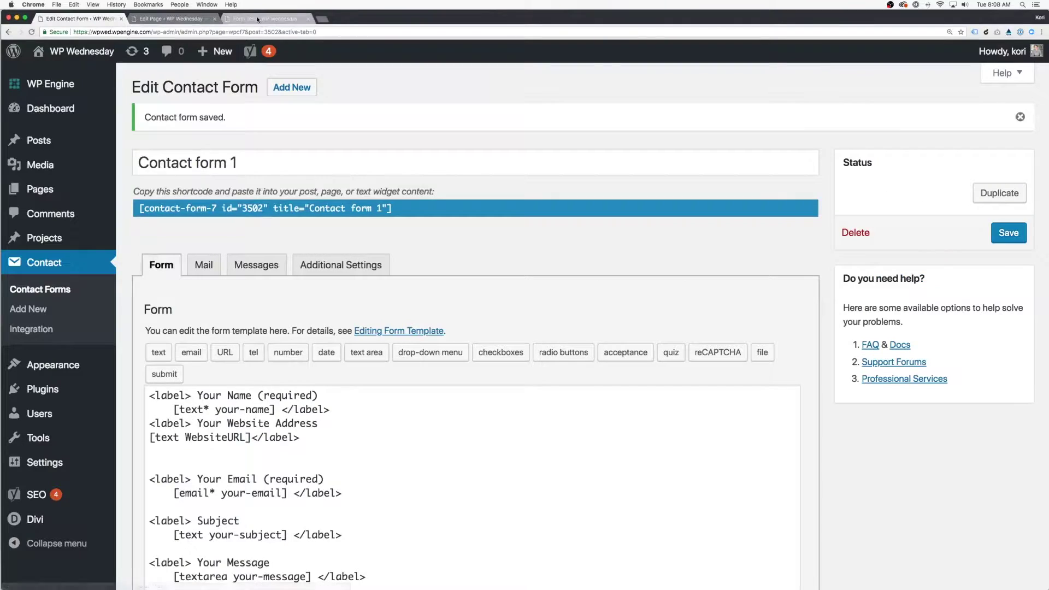
{"action": "left_click", "coordinate": [257, 18]}
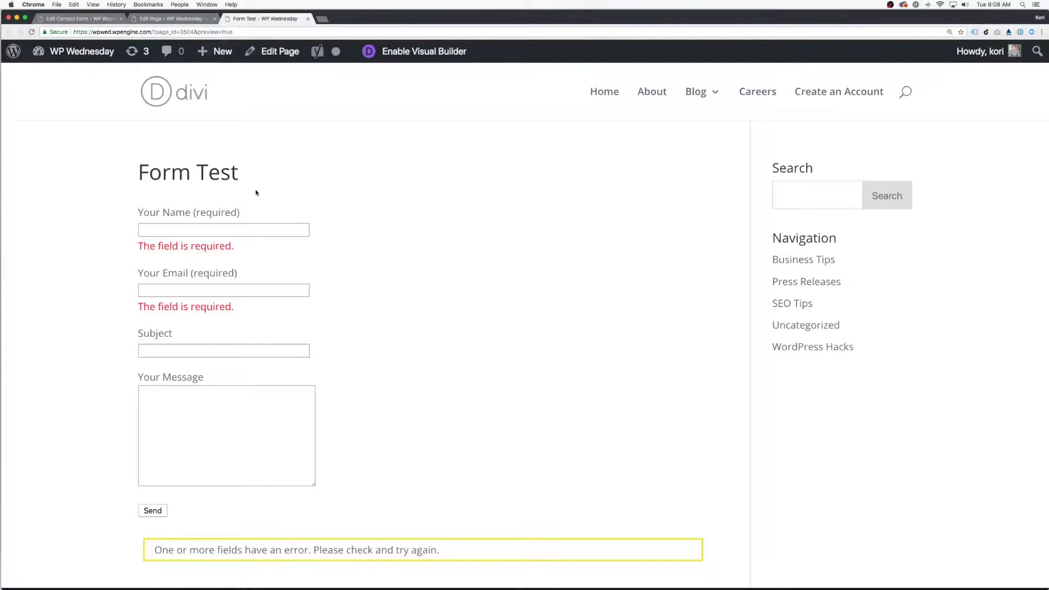
{"action": "key", "text": "super+r"}
Keep a line break before the Website Address label, save, and reload the Form Test page
{"action": "left_click", "coordinate": [172, 253]}
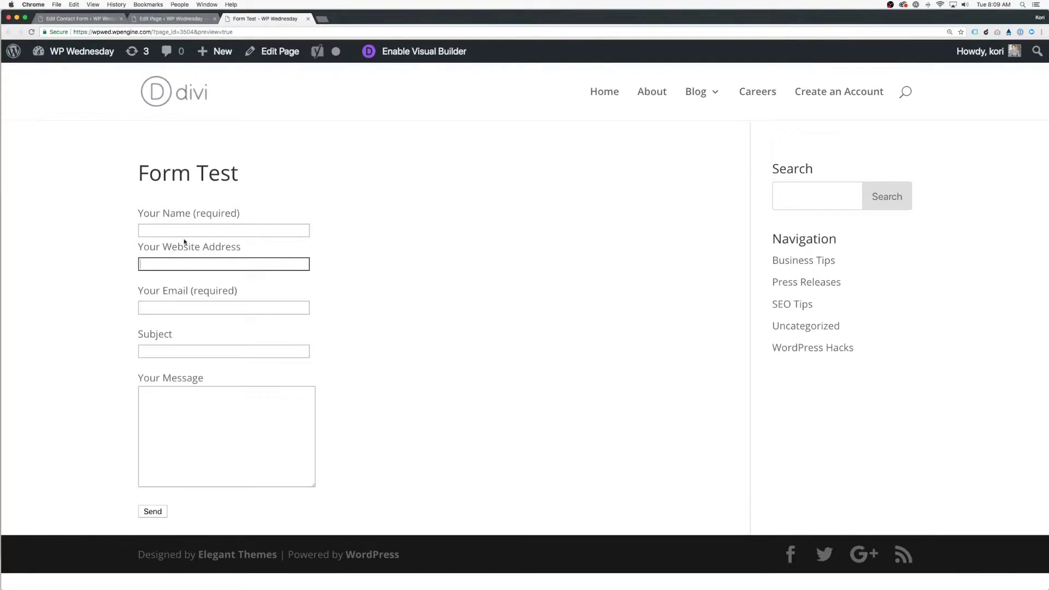
{"action": "left_click", "coordinate": [79, 19]}
{"action": "left_click", "coordinate": [150, 429]}
{"action": "key", "text": "BackSpace"}
{"action": "key", "text": "Return"}
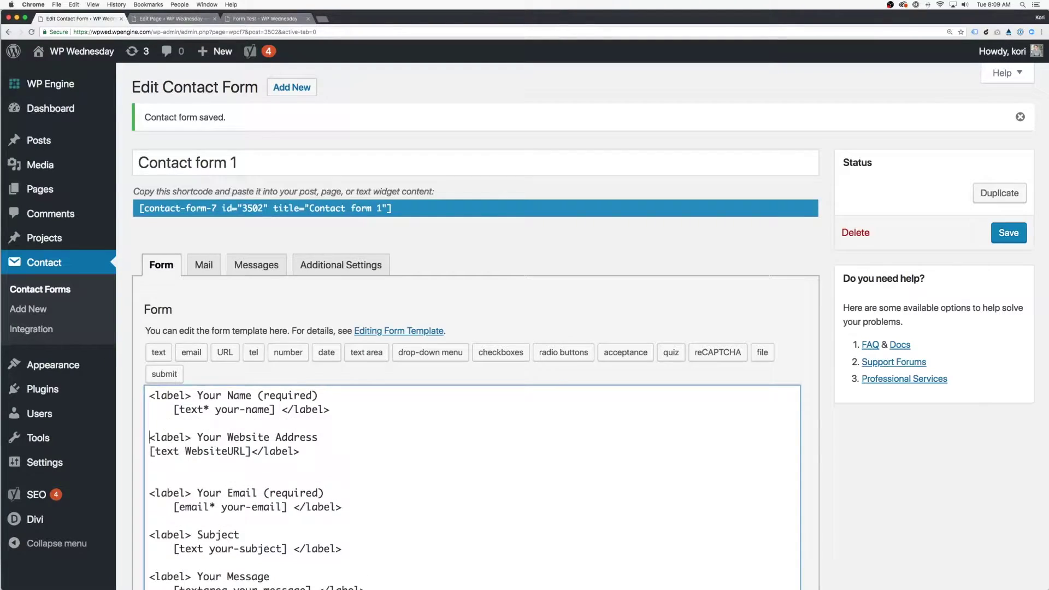
{"action": "left_click", "coordinate": [995, 235]}
{"action": "left_click", "coordinate": [262, 19]}
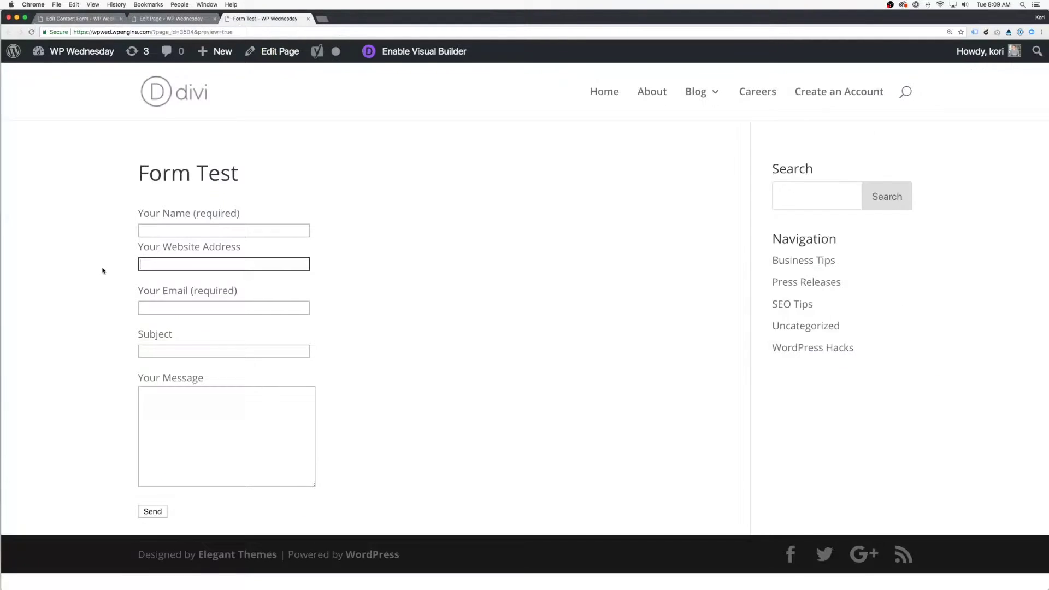
{"action": "key", "text": "super+r"}
Review the Mail, Messages and Additional Settings panels and save the form again
{"action": "left_click", "coordinate": [79, 18]}
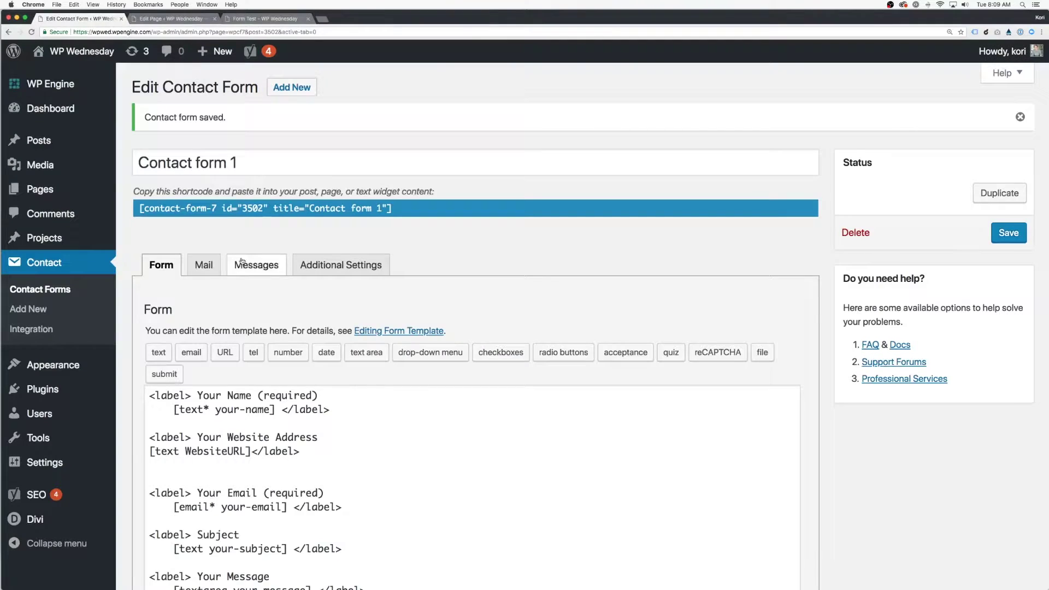
{"action": "left_click", "coordinate": [203, 265]}
{"action": "scroll", "coordinate": [441, 292], "scroll_direction": "down", "scroll_amount": 5}
{"action": "scroll", "coordinate": [266, 137], "scroll_direction": "up", "scroll_amount": 2}
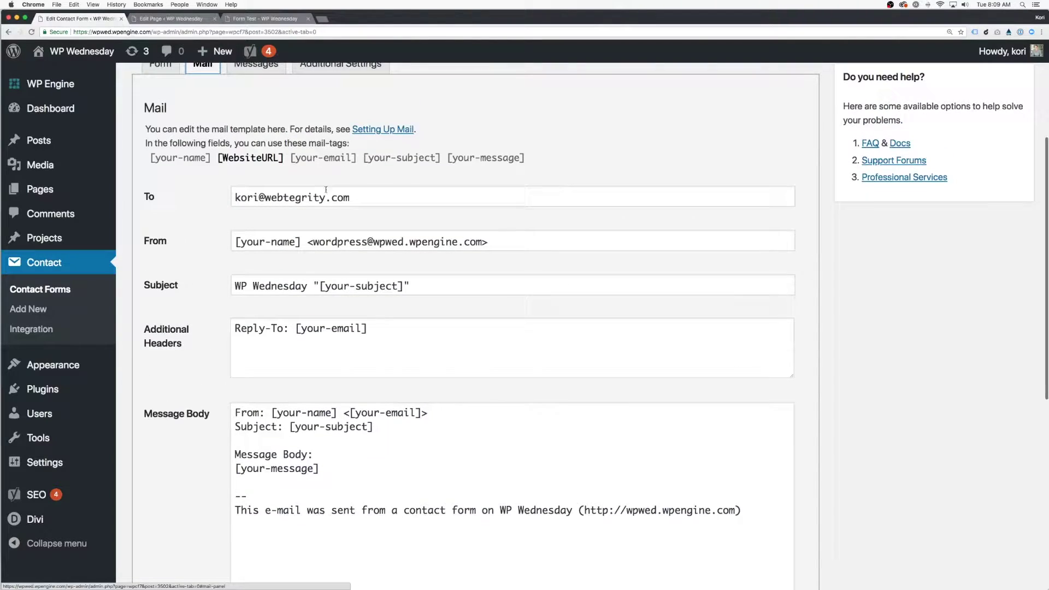
{"action": "left_click", "coordinate": [180, 200]}
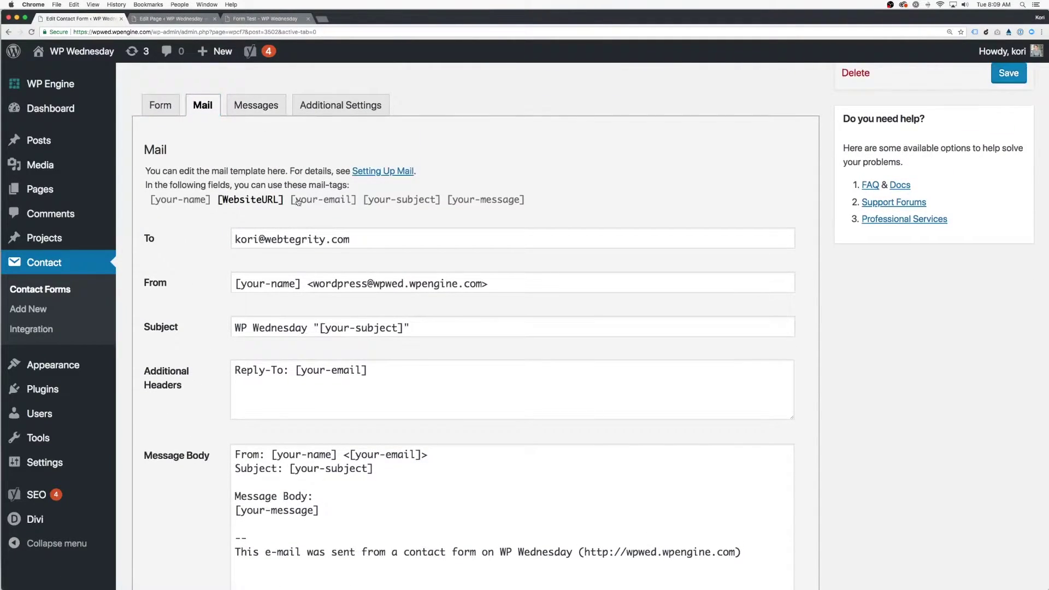
{"action": "left_click", "coordinate": [258, 109]}
{"action": "scroll", "coordinate": [294, 199], "scroll_direction": "down", "scroll_amount": 5}
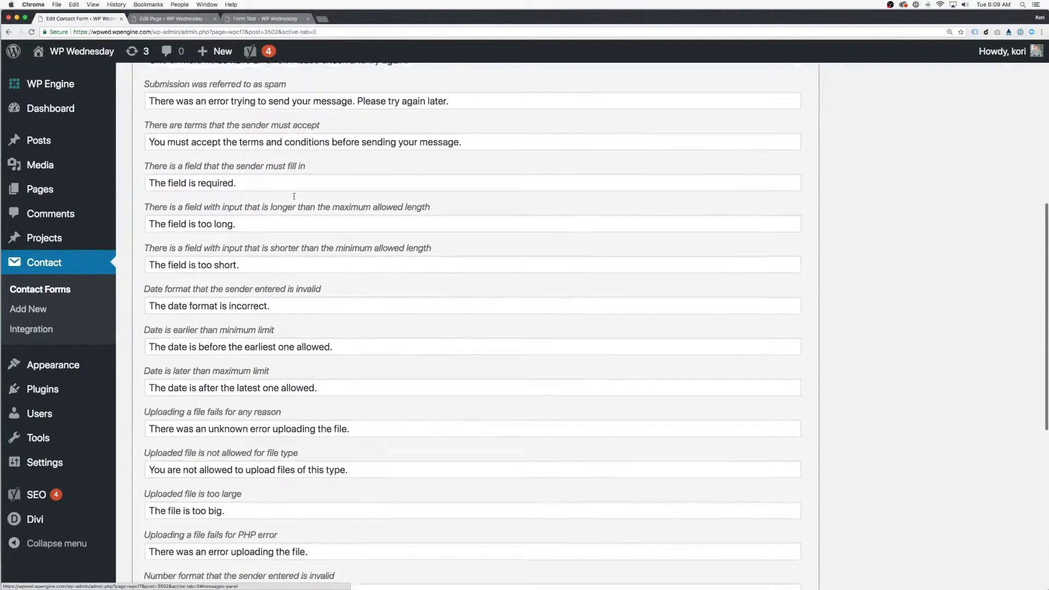
{"action": "scroll", "coordinate": [295, 199], "scroll_direction": "up", "scroll_amount": 10}
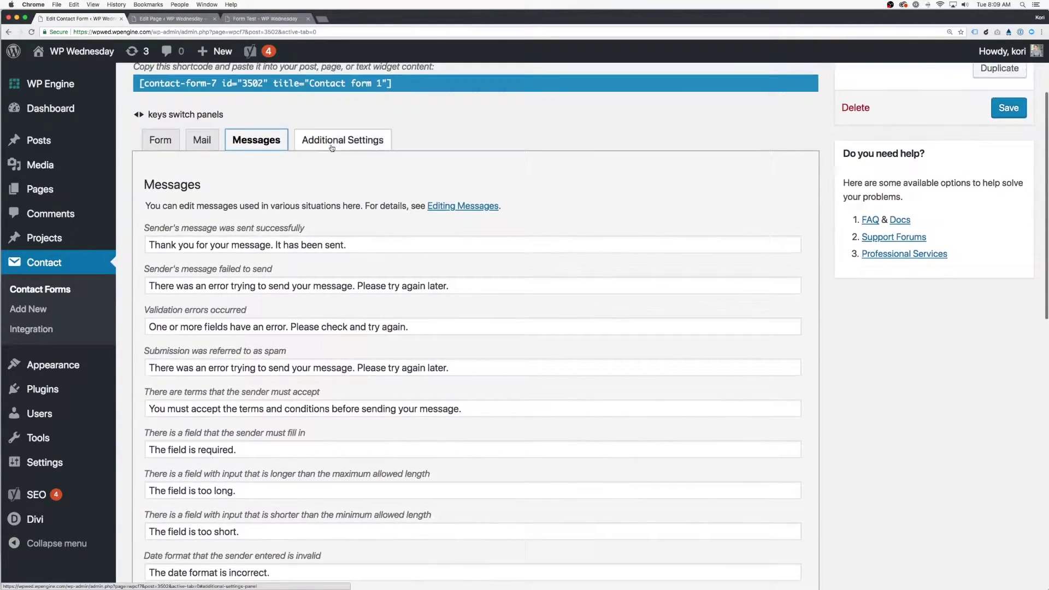
{"action": "key", "text": "Right"}
{"action": "left_click", "coordinate": [975, 232]}
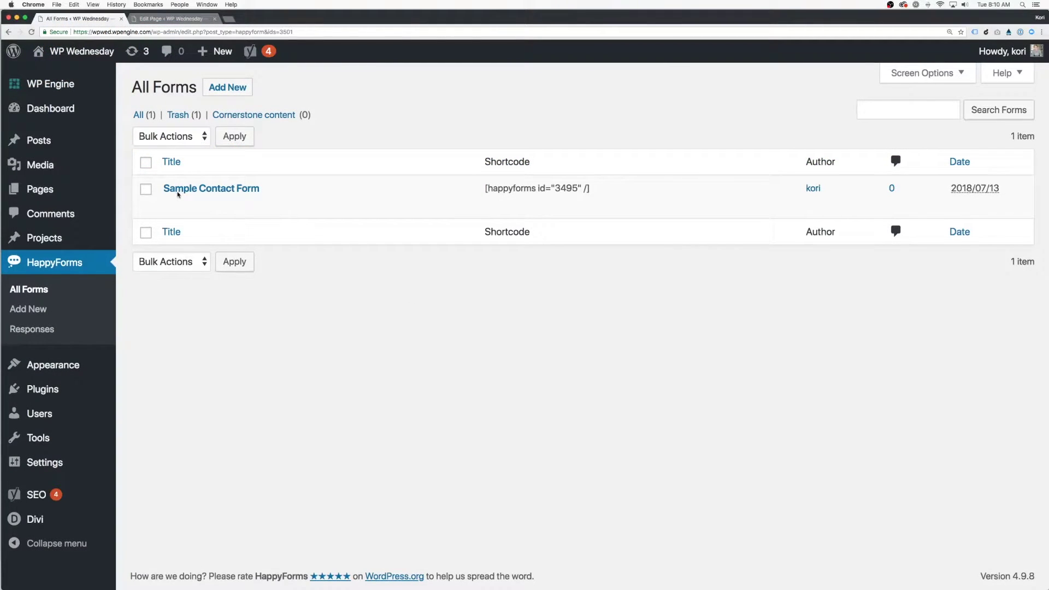
Create a new HappyForms form named 'Testing Form'
{"action": "left_click", "coordinate": [222, 88]}
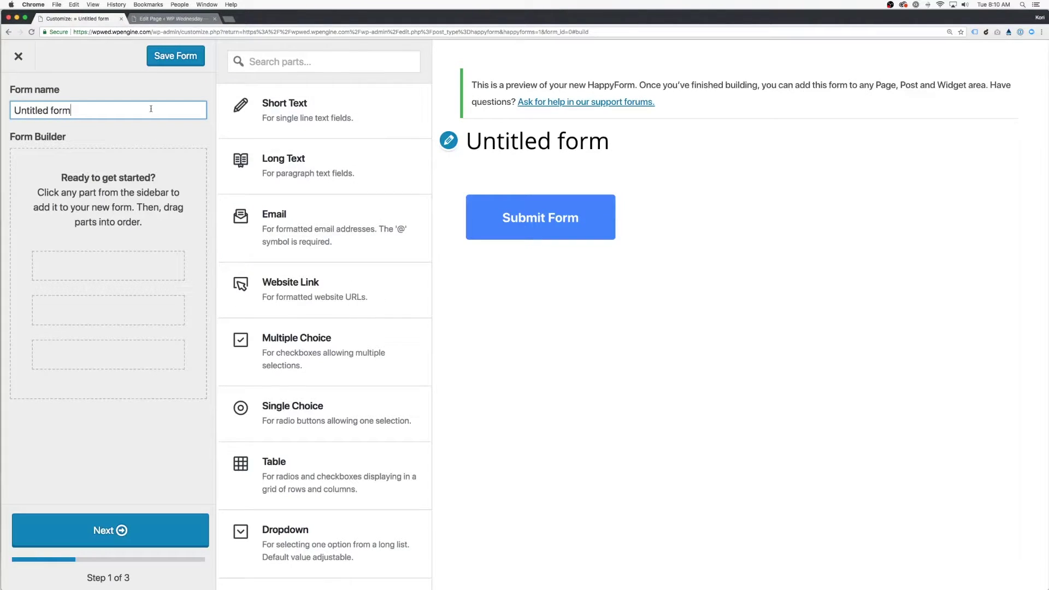
{"action": "triple_click", "coordinate": [151, 109]}
{"action": "type", "text": "Testing Form"}
Add a Name short-text field, an Email field and a long-text message field
{"action": "left_click", "coordinate": [301, 110]}
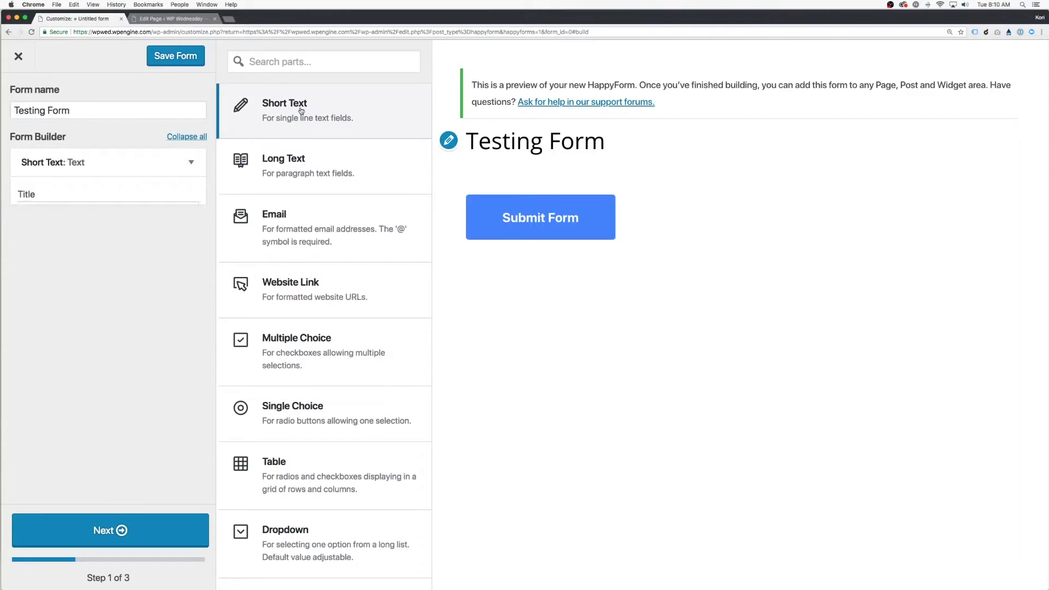
{"action": "type", "text": "Name"}
{"action": "left_click", "coordinate": [293, 216]}
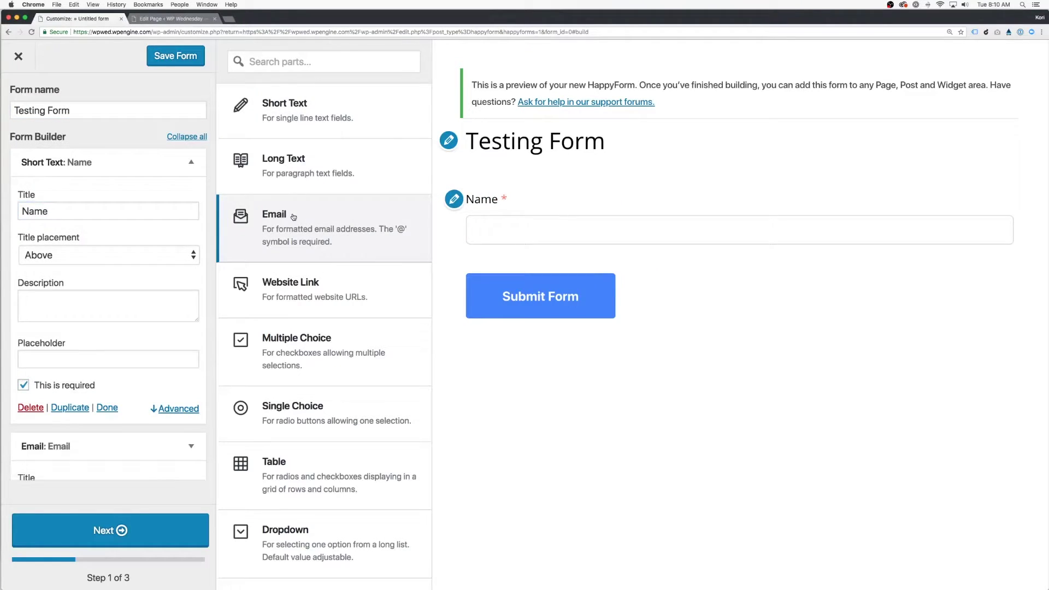
{"action": "left_click", "coordinate": [191, 162]}
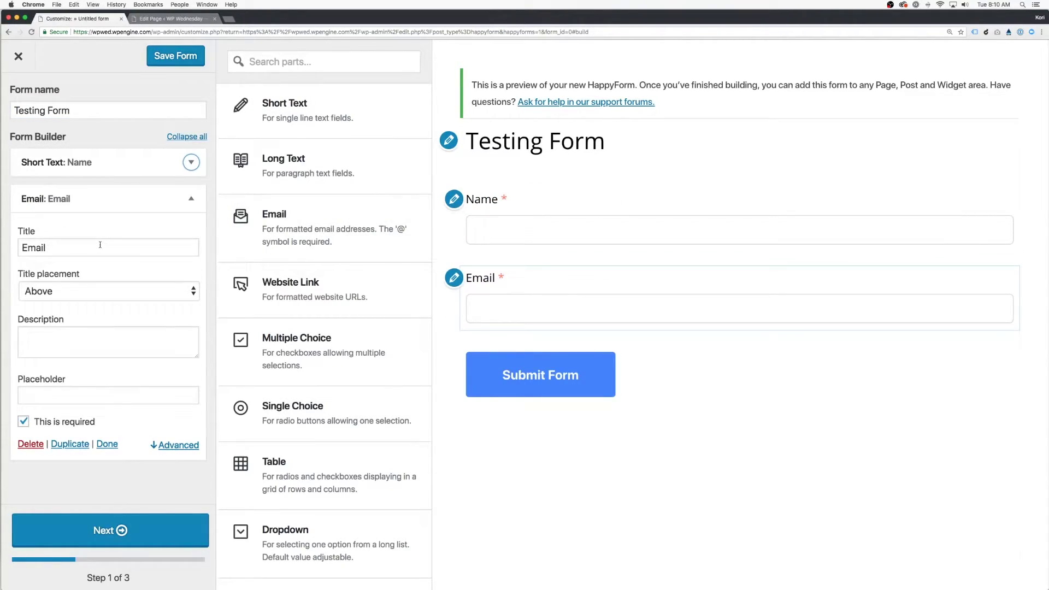
{"action": "left_click", "coordinate": [191, 199]}
{"action": "left_click", "coordinate": [330, 180]}
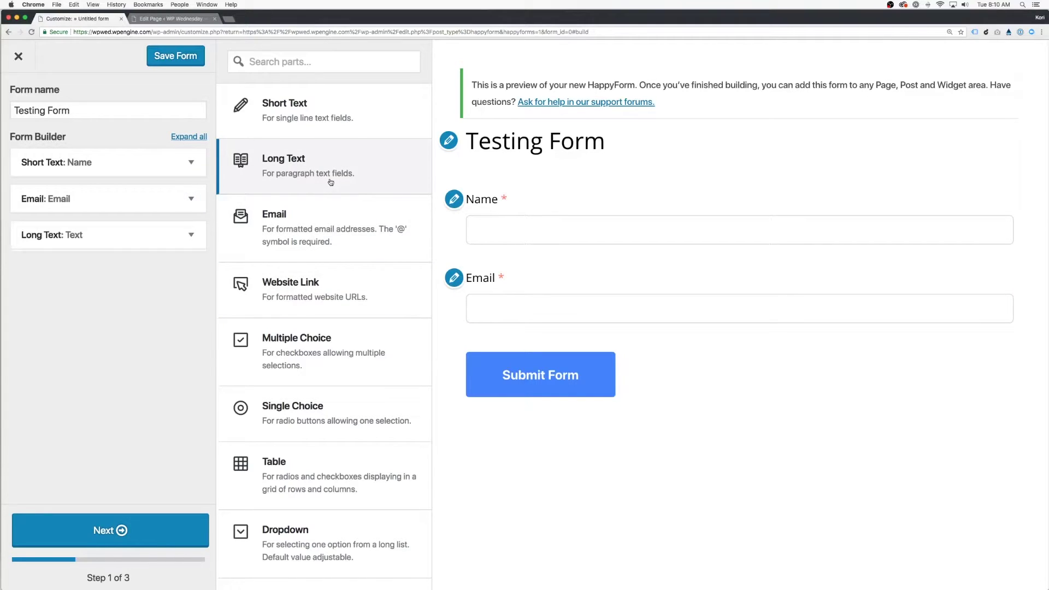
Title the long-text field 'Your Message' and prefix the confirmation email subject with 'Thank you,'
{"action": "type", "text": "Your Message"}
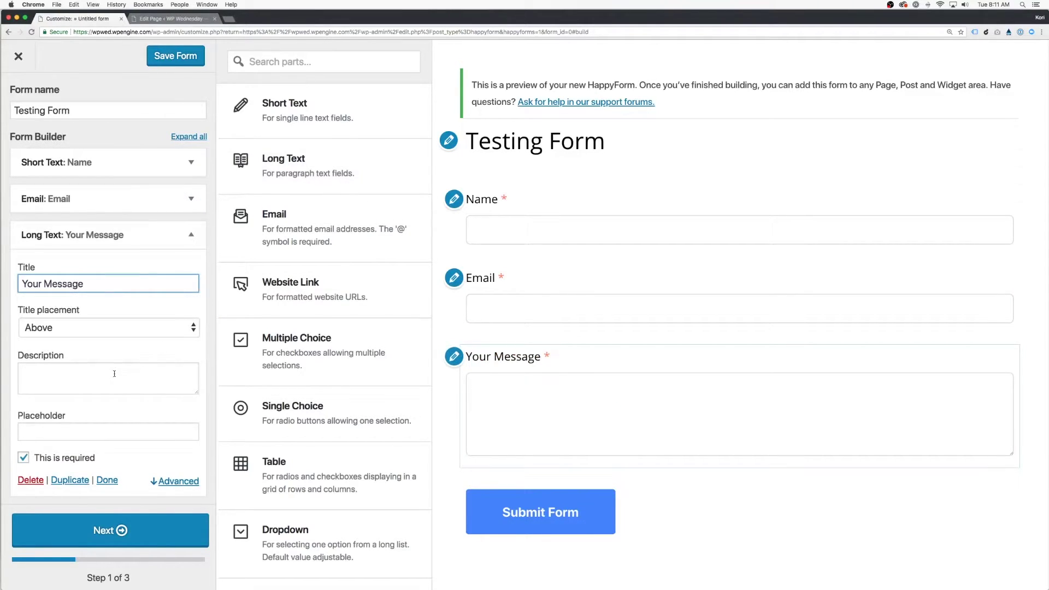
{"action": "left_click", "coordinate": [109, 530]}
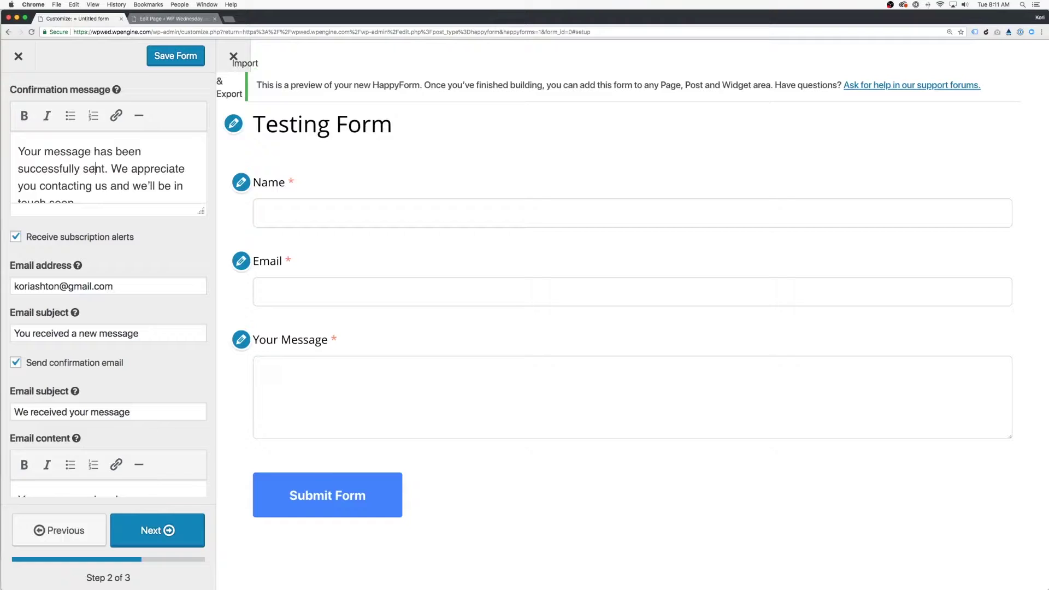
{"action": "scroll", "coordinate": [60, 315], "scroll_direction": "down", "scroll_amount": 5}
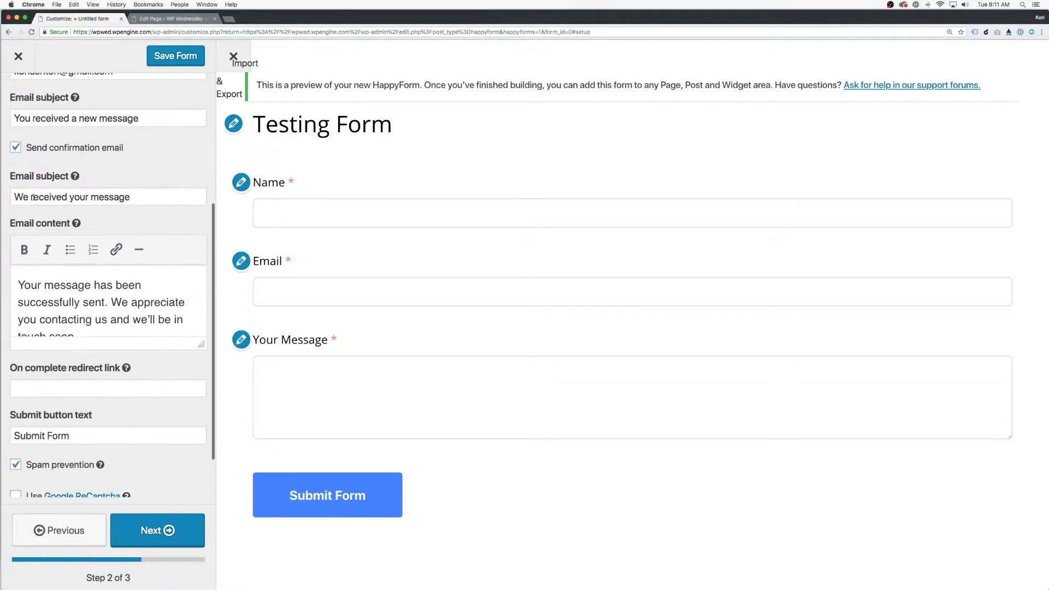
{"action": "left_click", "coordinate": [14, 197]}
{"action": "type", "text": "Thank you,"}
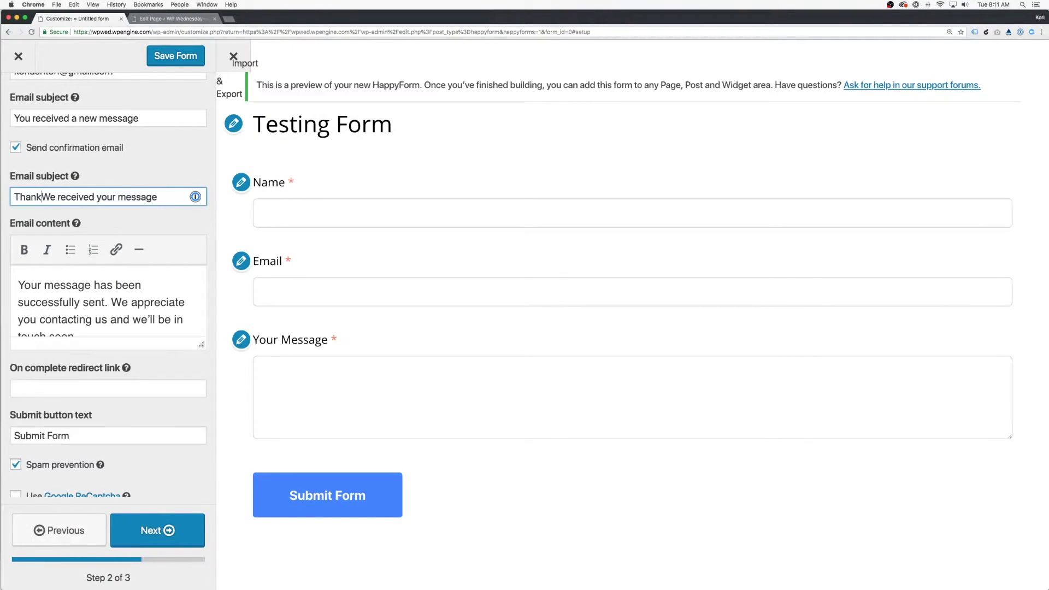
{"action": "scroll", "coordinate": [77, 346], "scroll_direction": "down", "scroll_amount": 1}
{"action": "left_click", "coordinate": [33, 389]}
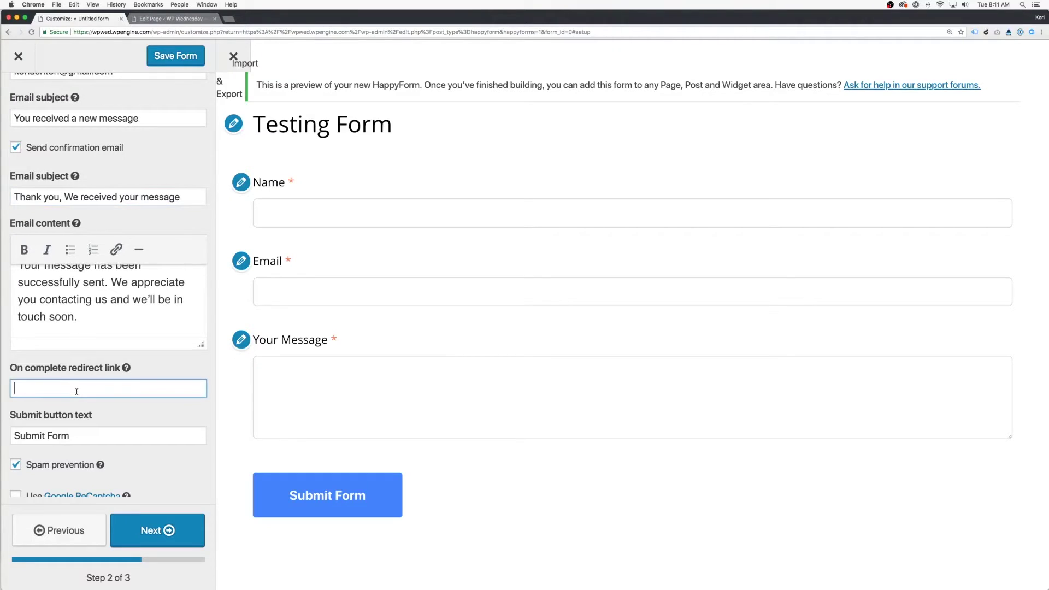
{"action": "type", "text": "https://askkori.com"}
{"action": "scroll", "coordinate": [60, 472], "scroll_direction": "down", "scroll_amount": 3}
{"action": "left_click", "coordinate": [16, 405]}
{"action": "left_click", "coordinate": [16, 405]}
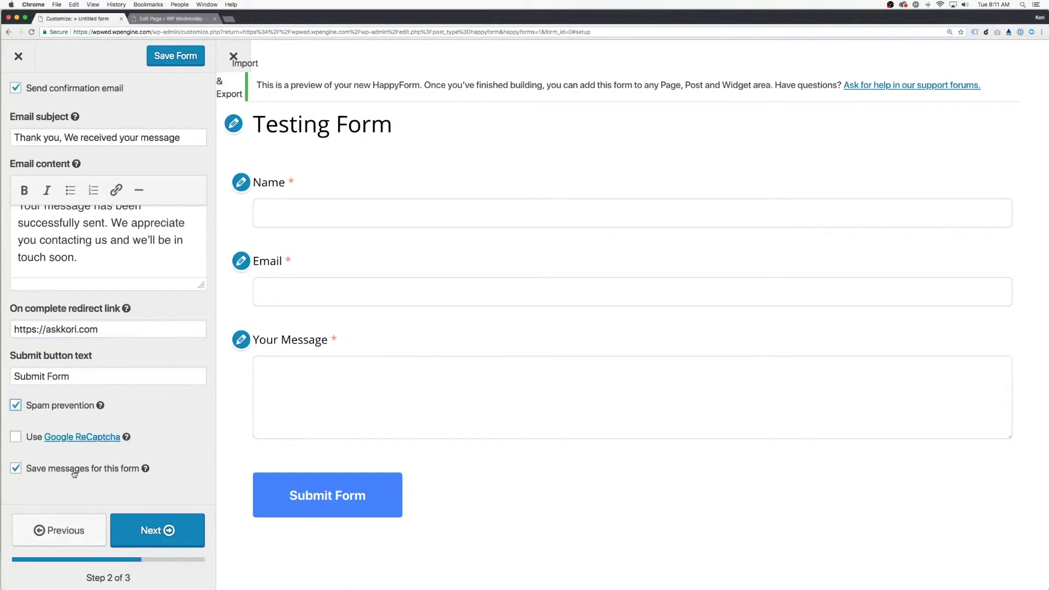
{"action": "left_click", "coordinate": [40, 473]}
Set the form width to 40%, keeping left-to-right direction
{"action": "left_click", "coordinate": [156, 531]}
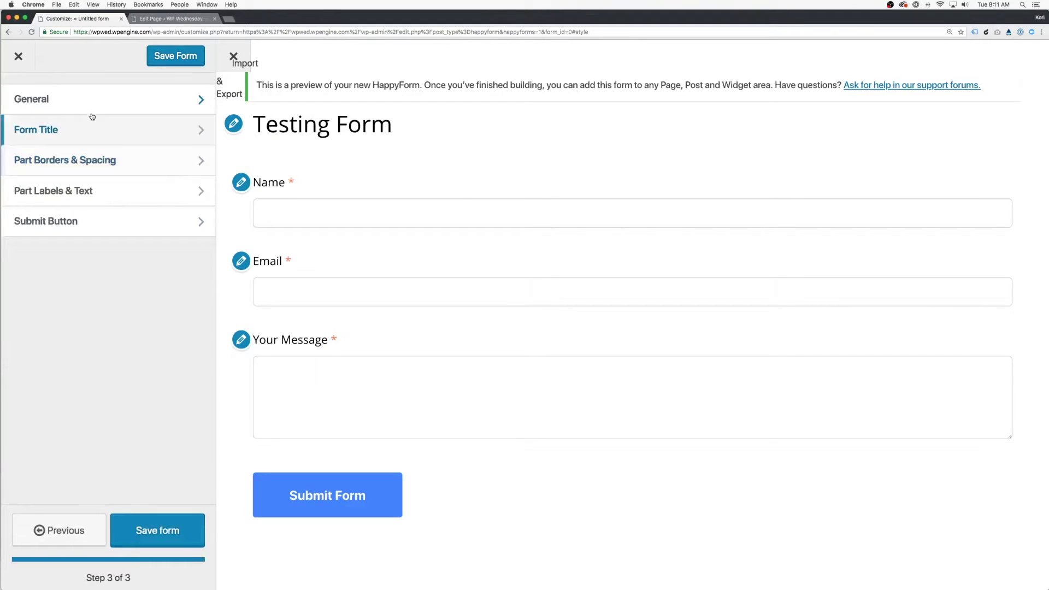
{"action": "left_click", "coordinate": [90, 163]}
{"action": "left_click_drag", "start_coordinate": [207, 164], "coordinate": [140, 164]}
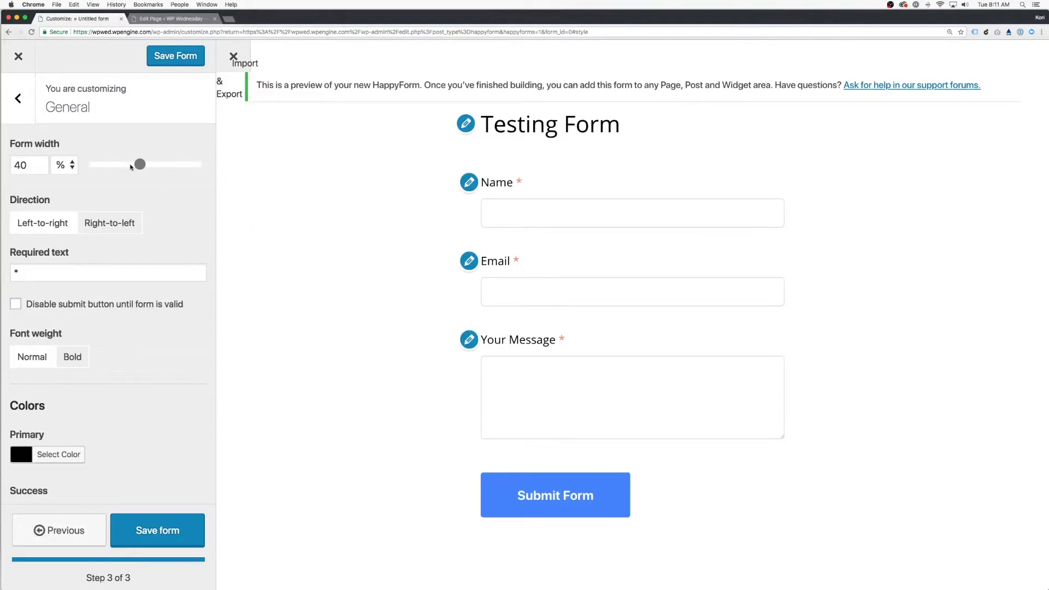
{"action": "left_click", "coordinate": [113, 224]}
{"action": "left_click", "coordinate": [44, 224]}
Set the success colour to purple and the primary colour to red
{"action": "scroll", "coordinate": [109, 328], "scroll_direction": "down", "scroll_amount": 3}
{"action": "left_click", "coordinate": [57, 414]}
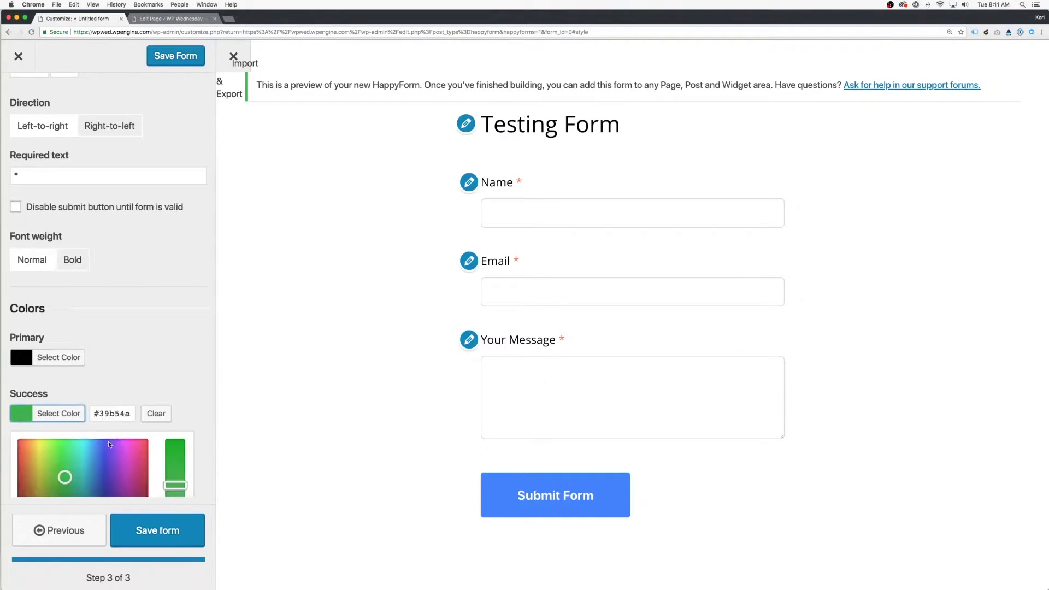
{"action": "left_click", "coordinate": [116, 448]}
{"action": "left_click", "coordinate": [37, 358]}
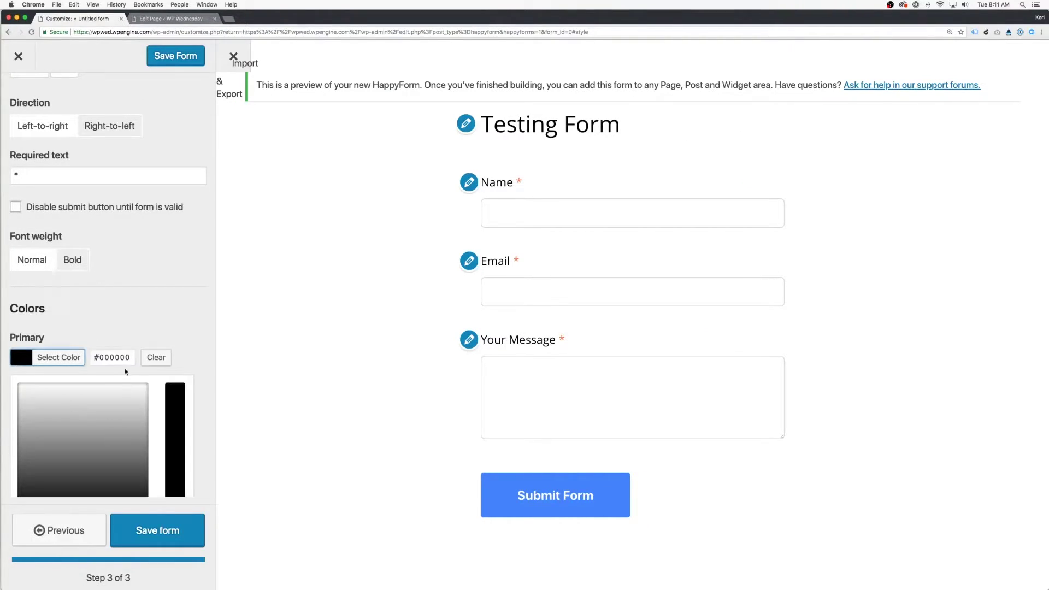
{"action": "left_click", "coordinate": [112, 358]}
{"action": "key", "text": "ctrl+v"}
{"action": "left_click", "coordinate": [124, 334]}
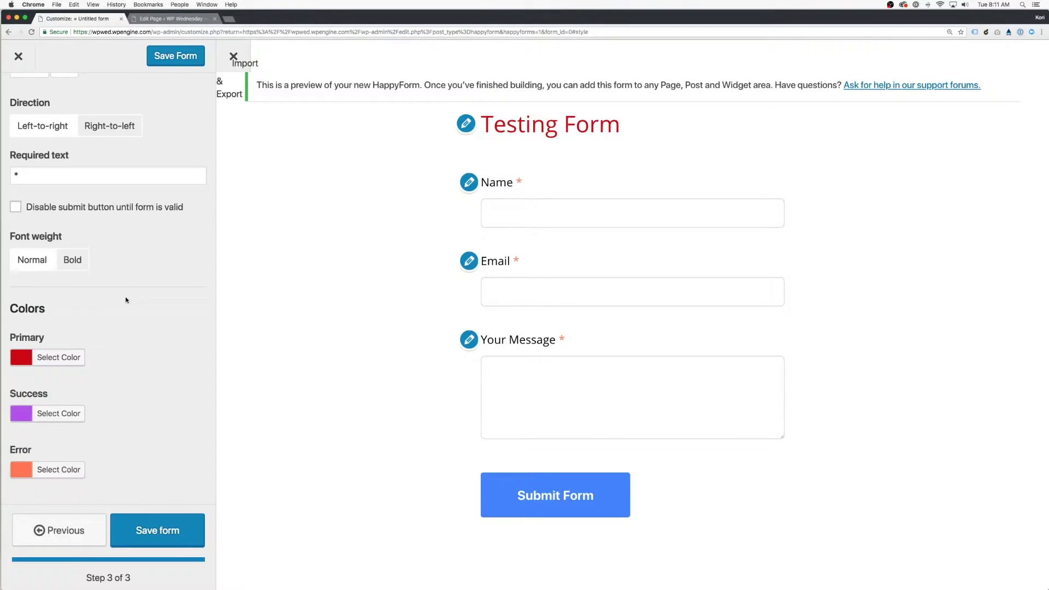
Centre the form title at font size 39, then hide it
{"action": "scroll", "coordinate": [126, 246], "scroll_direction": "up", "scroll_amount": 4}
{"action": "left_click", "coordinate": [18, 98]}
{"action": "left_click", "coordinate": [129, 138]}
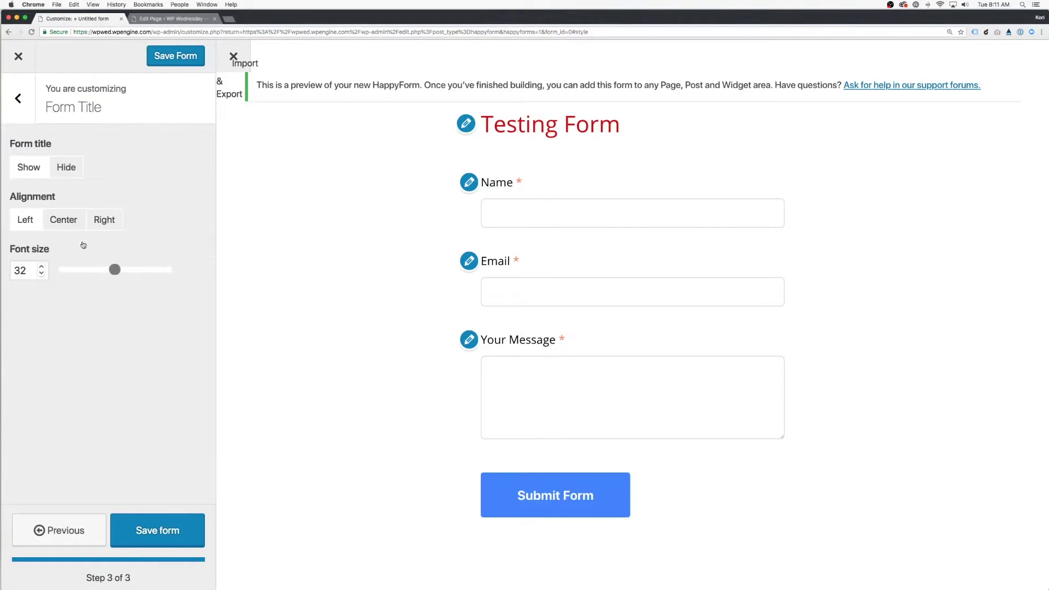
{"action": "left_click", "coordinate": [63, 220]}
{"action": "left_click_drag", "start_coordinate": [108, 268], "coordinate": [129, 269]}
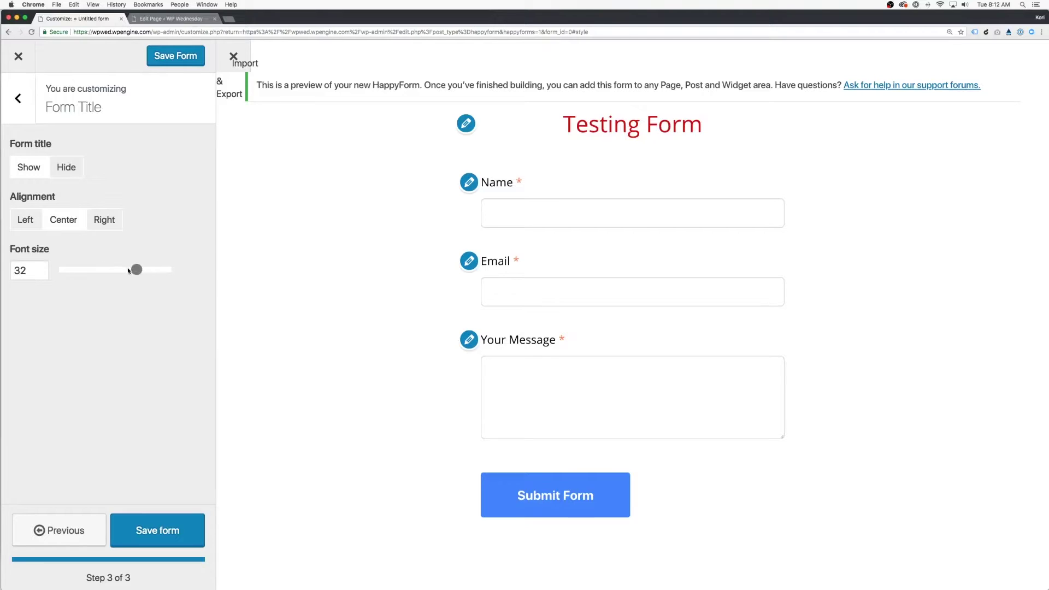
{"action": "left_click", "coordinate": [65, 168]}
{"action": "left_click", "coordinate": [19, 98]}
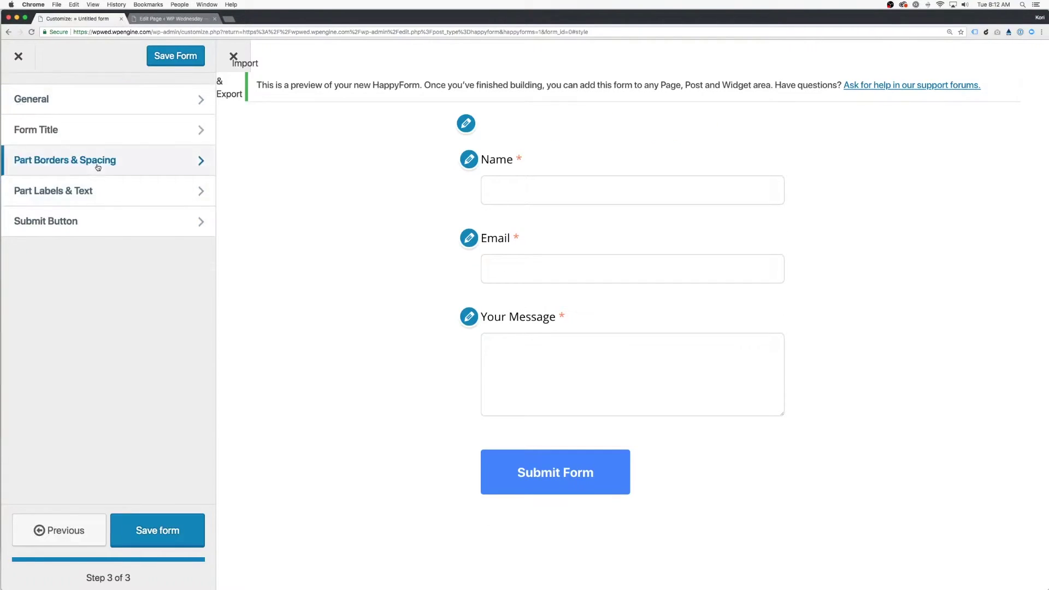
Review the Part Borders & Spacing settings without changing them
{"action": "left_click", "coordinate": [99, 167]}
{"action": "scroll", "coordinate": [131, 322], "scroll_direction": "down", "scroll_amount": 3}
{"action": "scroll", "coordinate": [135, 328], "scroll_direction": "up", "scroll_amount": 5}
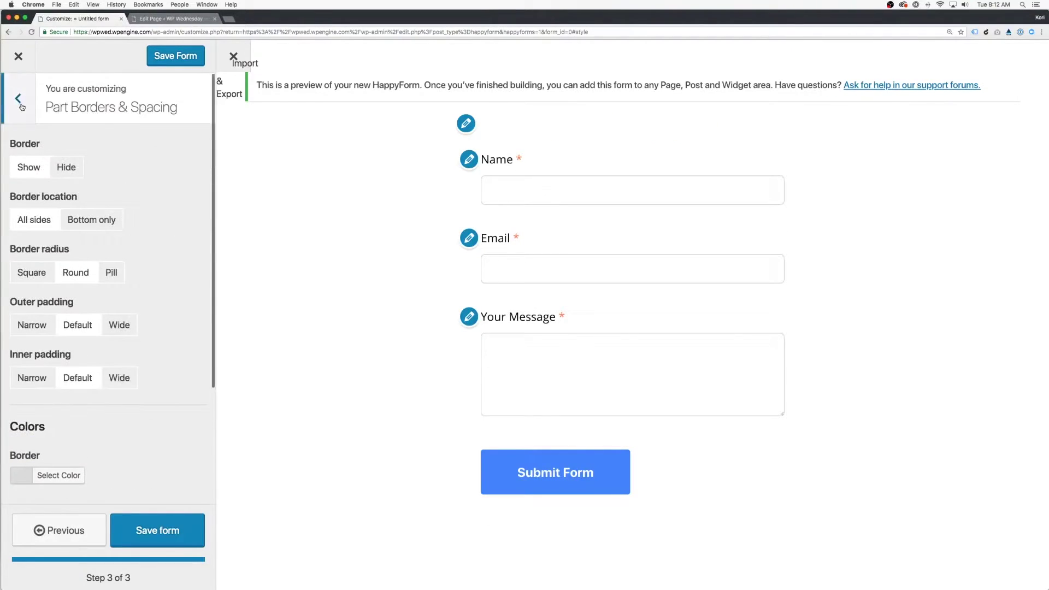
{"action": "left_click", "coordinate": [18, 99]}
Make the submit button pill-shaped and centred with font size 17
{"action": "left_click", "coordinate": [126, 222]}
{"action": "left_click", "coordinate": [111, 220]}
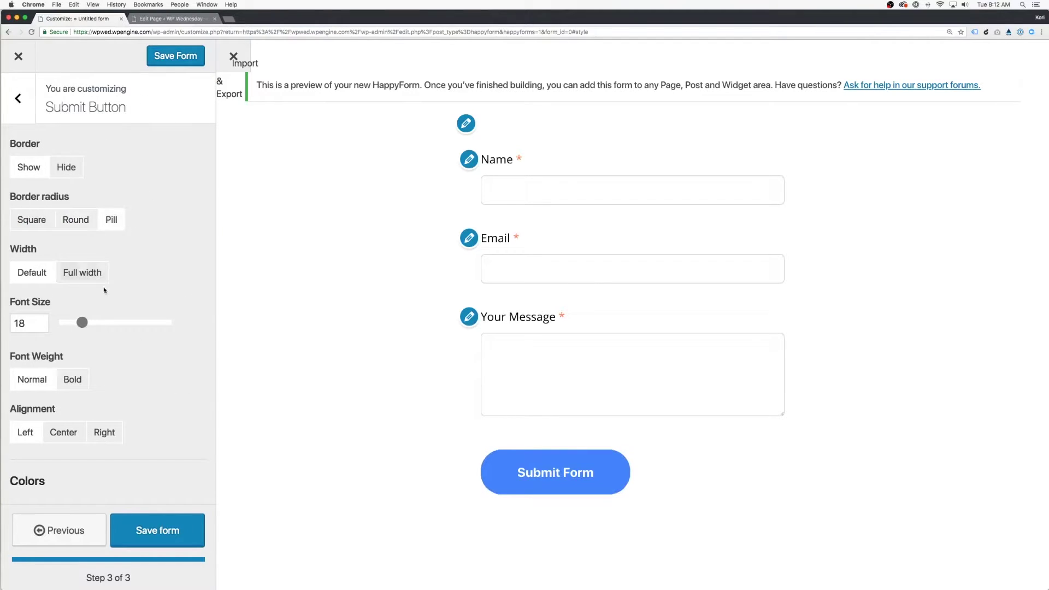
{"action": "scroll", "coordinate": [93, 273], "scroll_direction": "down", "scroll_amount": 2}
{"action": "left_click", "coordinate": [70, 257]}
{"action": "left_click", "coordinate": [63, 366]}
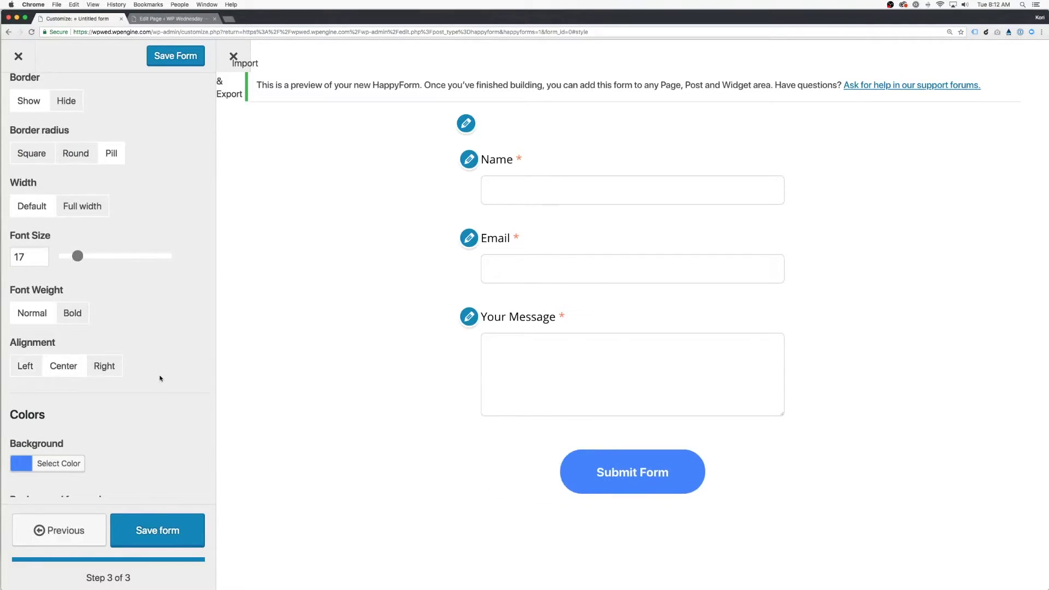
{"action": "scroll", "coordinate": [60, 287], "scroll_direction": "down", "scroll_amount": 5}
Give the submit button an orange background and save the form
{"action": "left_click", "coordinate": [19, 220]}
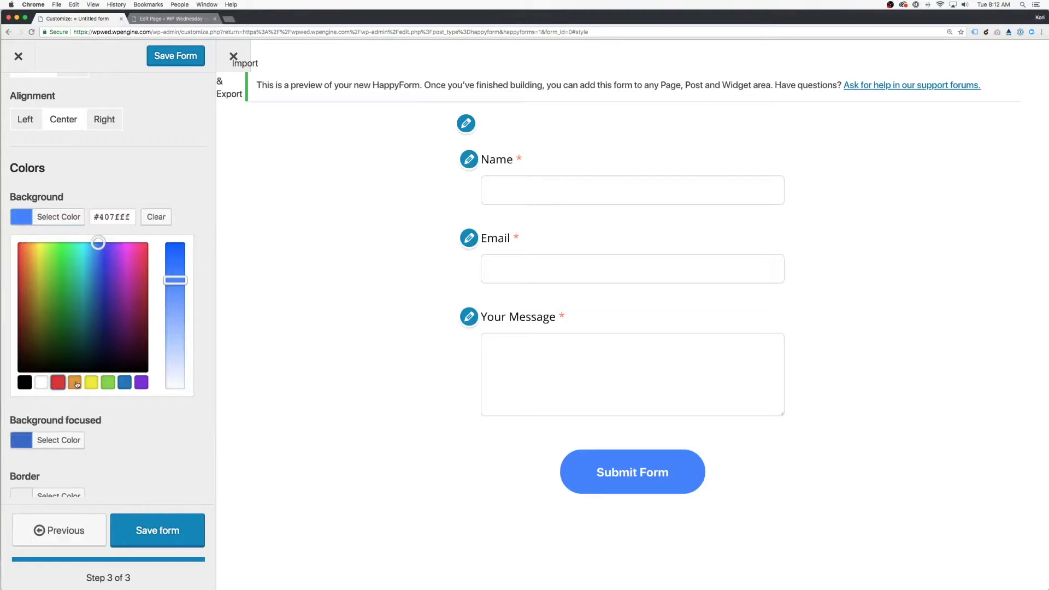
{"action": "left_click", "coordinate": [77, 383]}
{"action": "left_click", "coordinate": [152, 431]}
{"action": "left_click", "coordinate": [109, 479]}
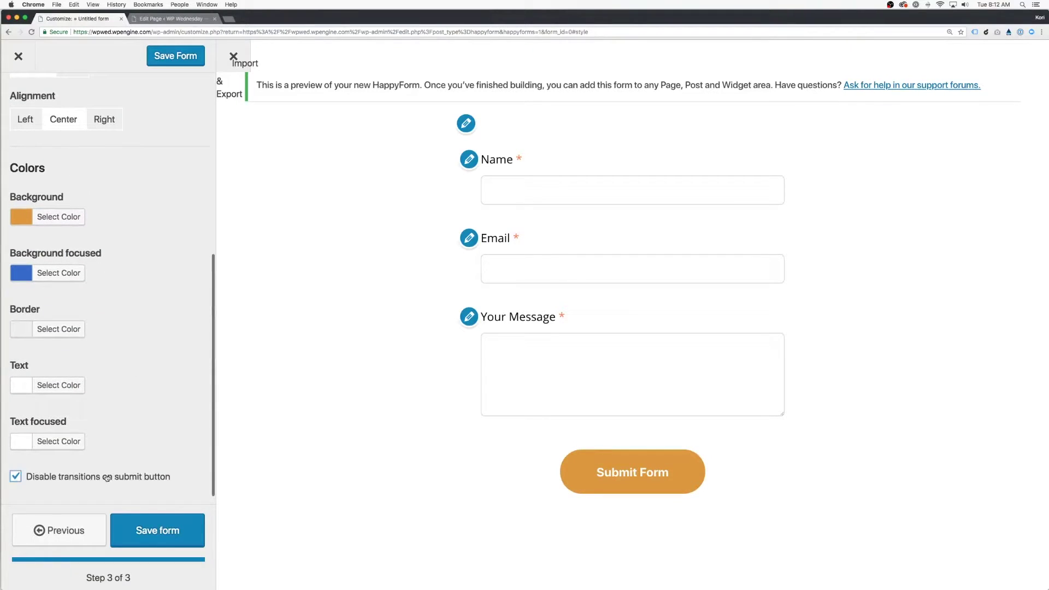
{"action": "left_click", "coordinate": [122, 479]}
{"action": "left_click", "coordinate": [158, 541]}
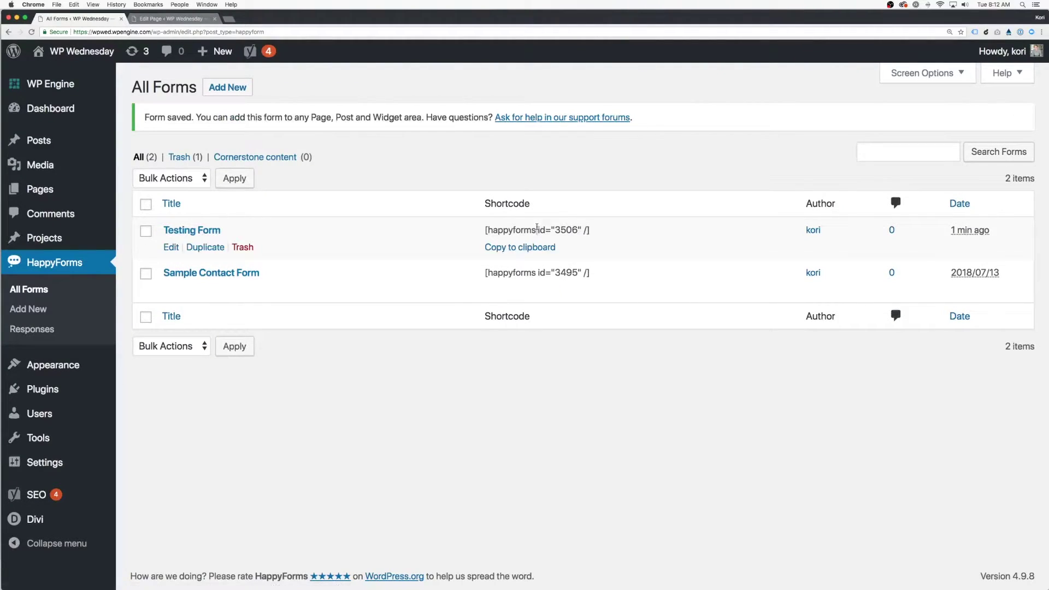
Paste the [happyforms id="3506" /] shortcode into the Form Test page content
{"action": "left_click", "coordinate": [171, 19]}
{"action": "left_click", "coordinate": [268, 387]}
{"action": "type", "text": "[happyforms id=\"3506\" /]"}
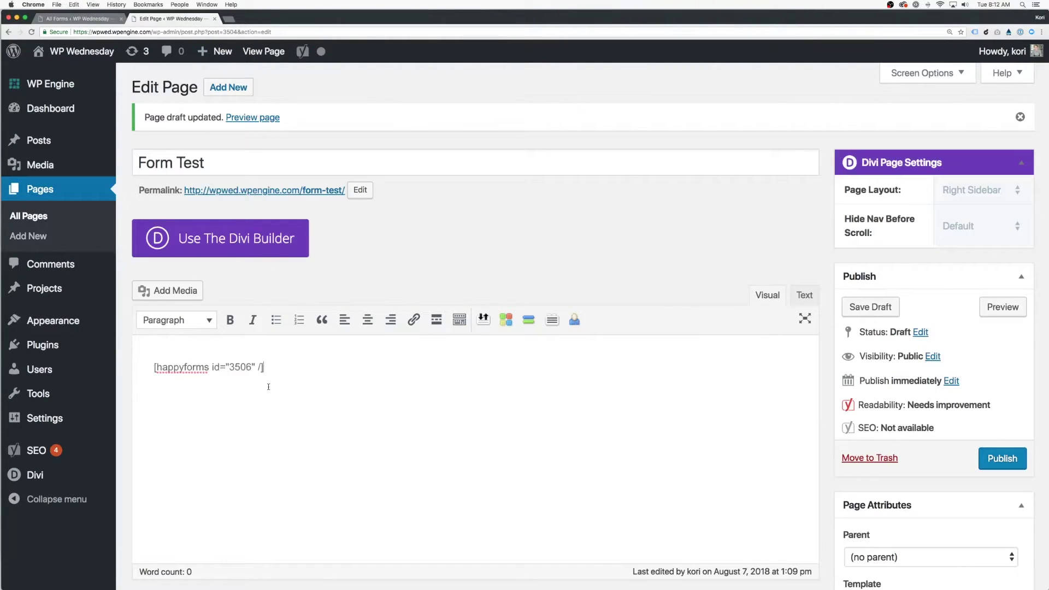
Preview the Form Test page and try the embedded form's fields
{"action": "left_click", "coordinate": [993, 315]}
{"action": "left_click", "coordinate": [335, 192]}
{"action": "key", "text": "Tab"}
{"action": "key", "text": "Tab"}
{"action": "key", "text": "Tab"}
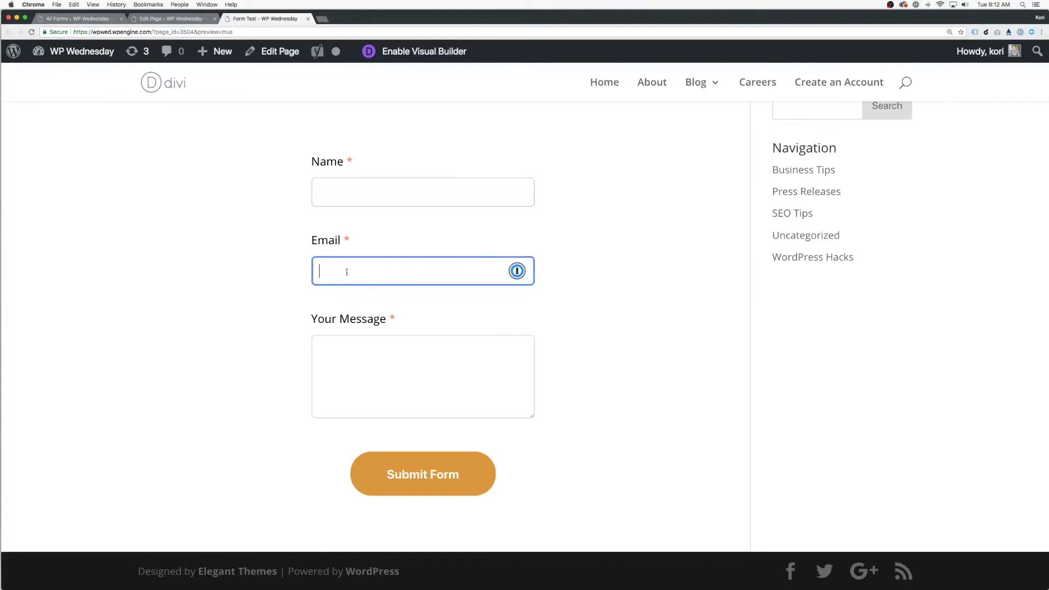
{"action": "left_click", "coordinate": [534, 463]}
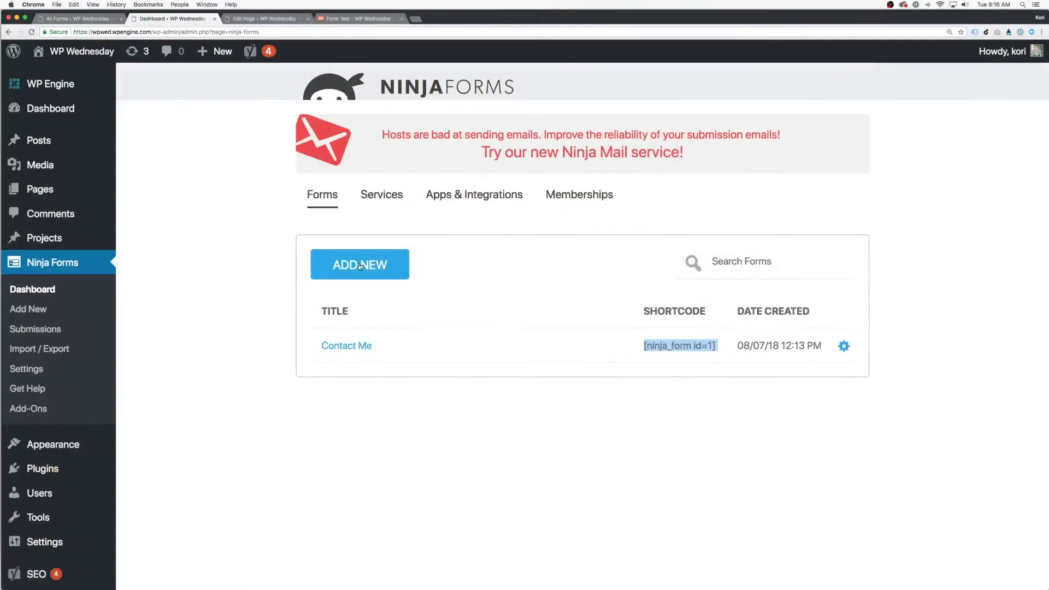
Start a new Ninja Forms form from the Blank Form template
{"action": "left_click", "coordinate": [350, 263]}
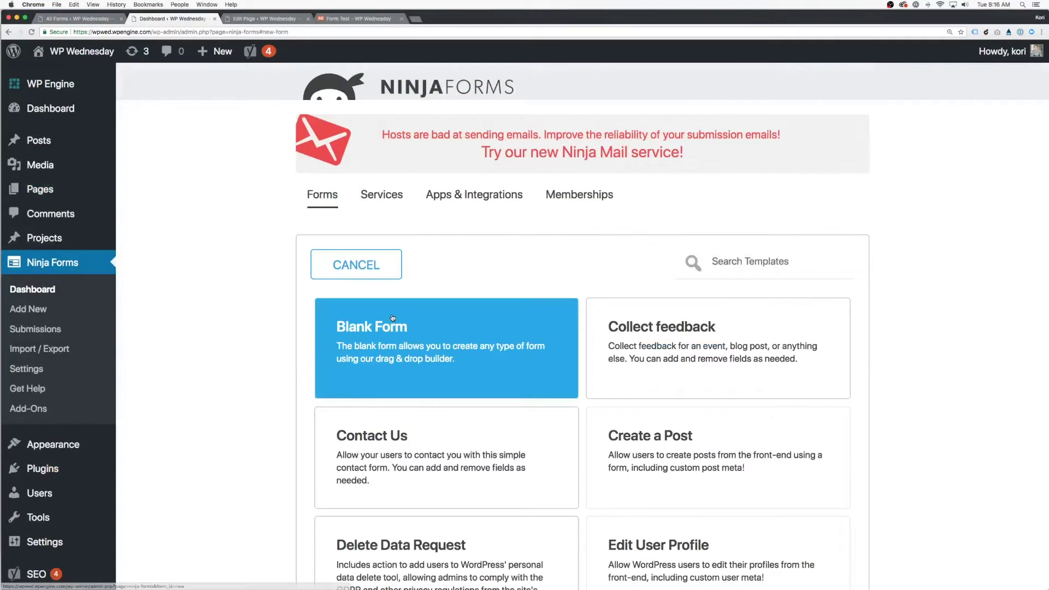
{"action": "scroll", "coordinate": [289, 314], "scroll_direction": "down", "scroll_amount": 7}
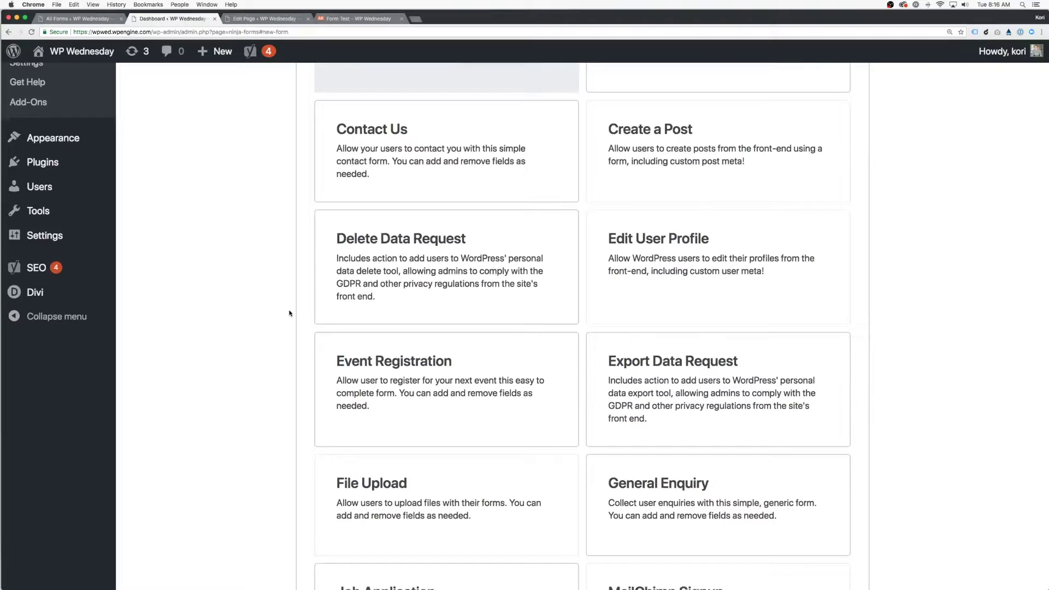
{"action": "scroll", "coordinate": [290, 313], "scroll_direction": "down", "scroll_amount": 5}
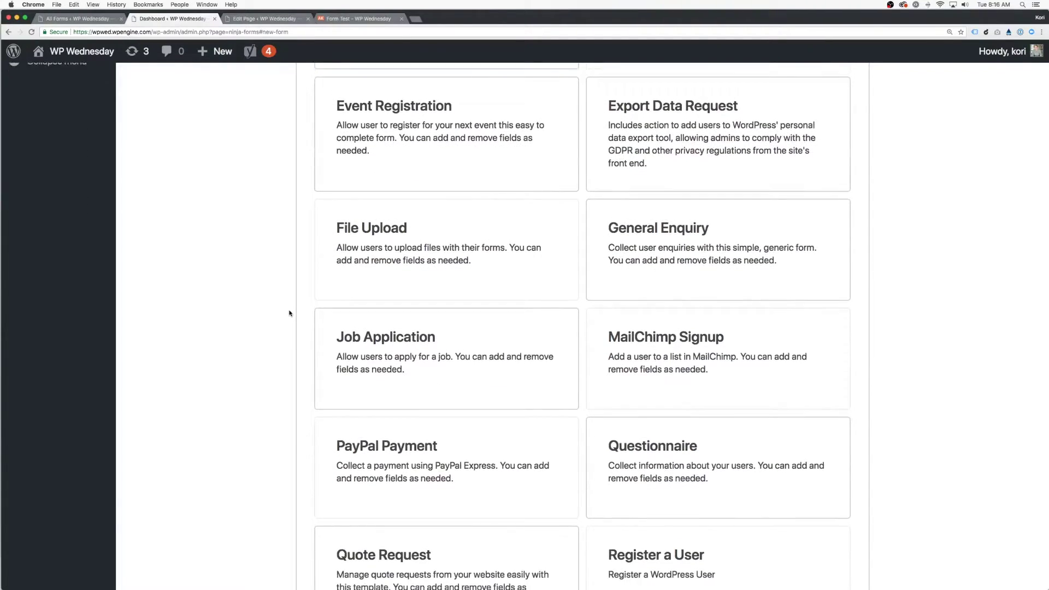
{"action": "scroll", "coordinate": [290, 314], "scroll_direction": "down", "scroll_amount": 2}
{"action": "scroll", "coordinate": [290, 313], "scroll_direction": "up", "scroll_amount": 10}
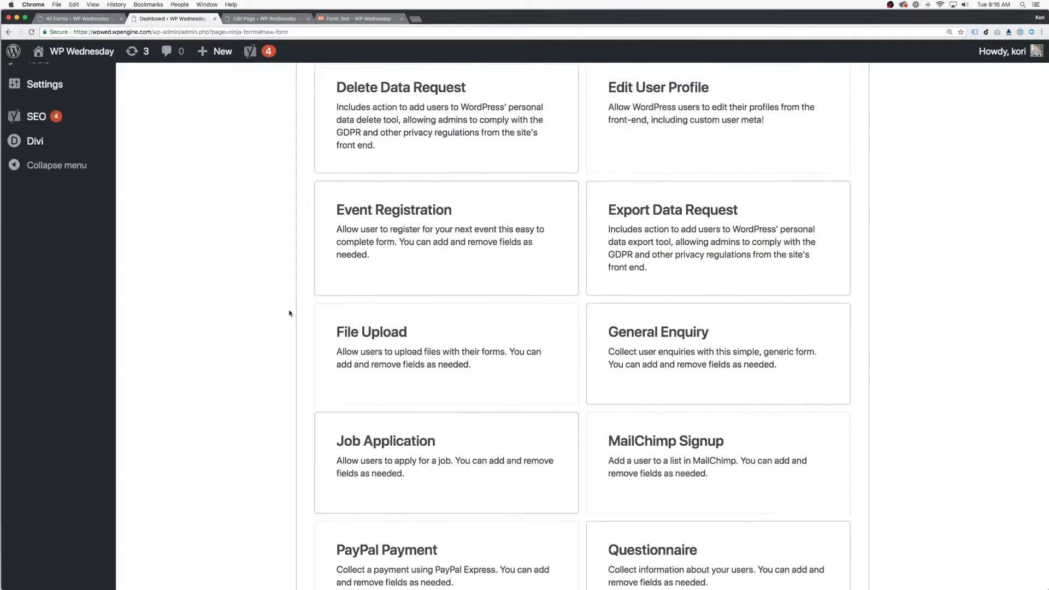
{"action": "scroll", "coordinate": [290, 313], "scroll_direction": "up", "scroll_amount": 3}
{"action": "left_click", "coordinate": [421, 206]}
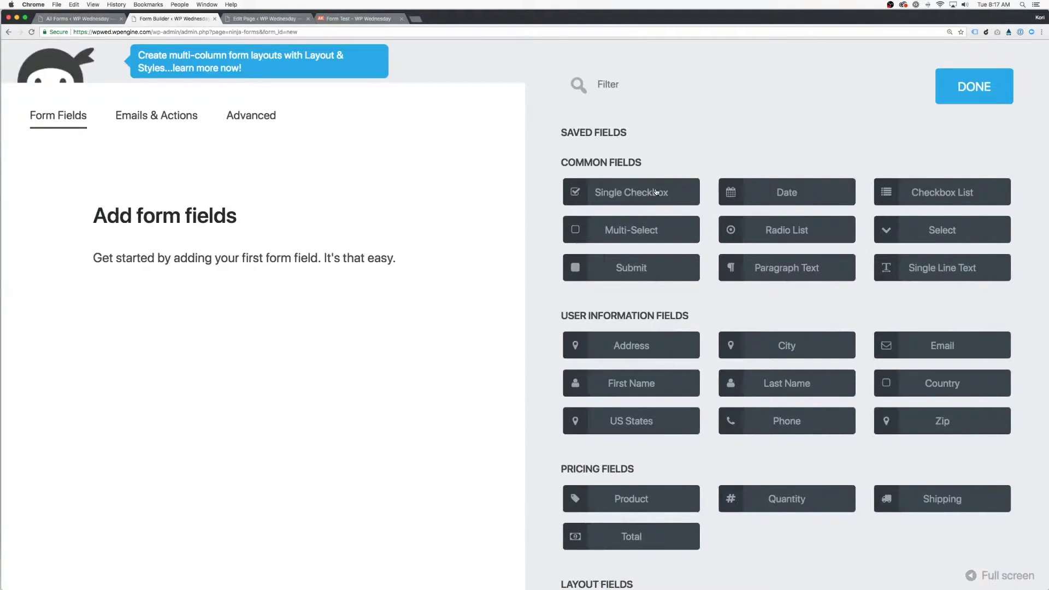
Add First Name, Last Name, Email, Phone and Paragraph Text fields
{"action": "left_click", "coordinate": [658, 383]}
{"action": "left_click", "coordinate": [838, 382]}
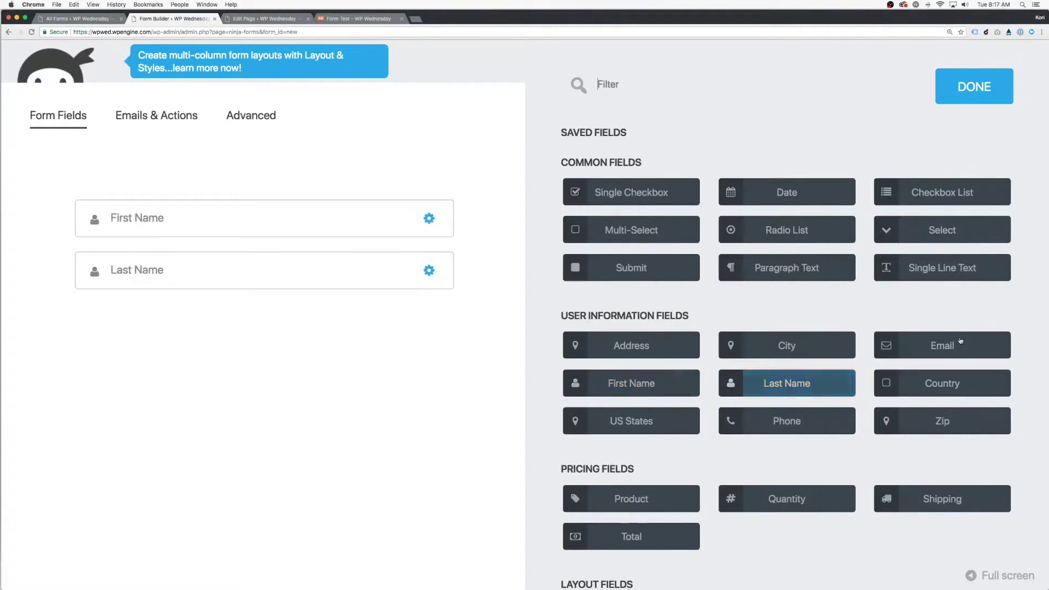
{"action": "left_click", "coordinate": [930, 345]}
{"action": "left_click", "coordinate": [792, 420]}
{"action": "left_click", "coordinate": [777, 268]}
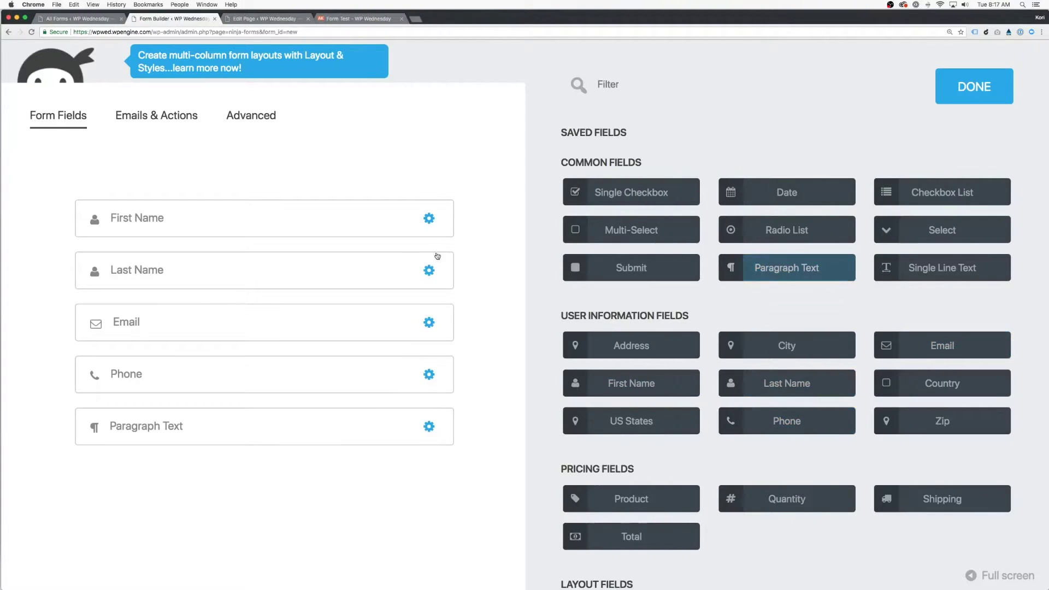
Make First Name a required field, browsing its restriction, display and advanced options
{"action": "left_click", "coordinate": [262, 219]}
{"action": "left_click", "coordinate": [576, 249]}
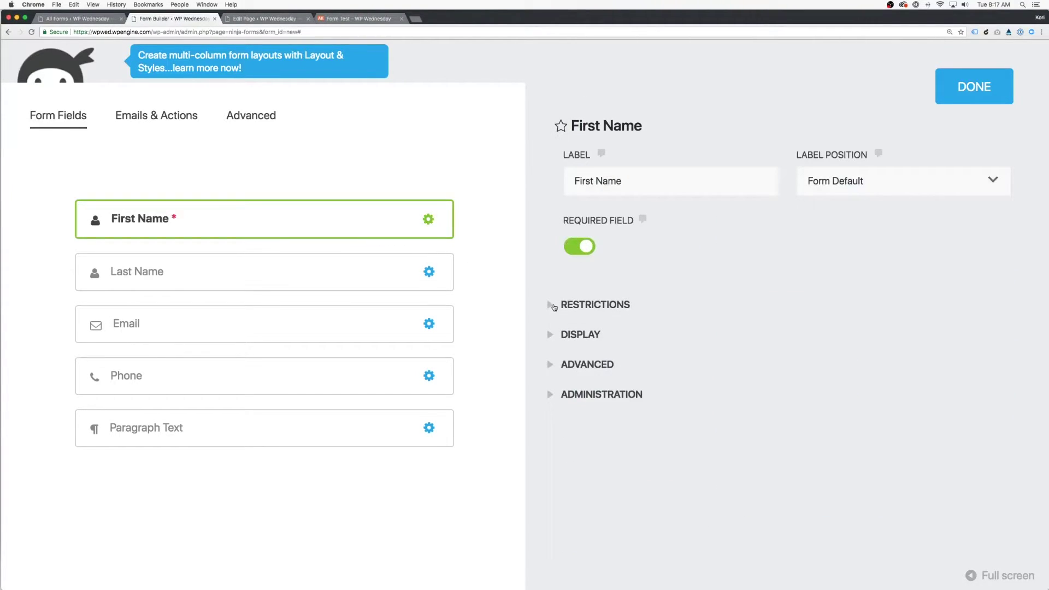
{"action": "left_click", "coordinate": [551, 304]}
{"action": "left_click", "coordinate": [551, 304]}
{"action": "left_click", "coordinate": [551, 335]}
{"action": "left_click", "coordinate": [551, 335]}
{"action": "left_click", "coordinate": [551, 366]}
{"action": "left_click", "coordinate": [551, 366]}
{"action": "left_click", "coordinate": [551, 335]}
{"action": "mouse_move", "coordinate": [625, 379]}
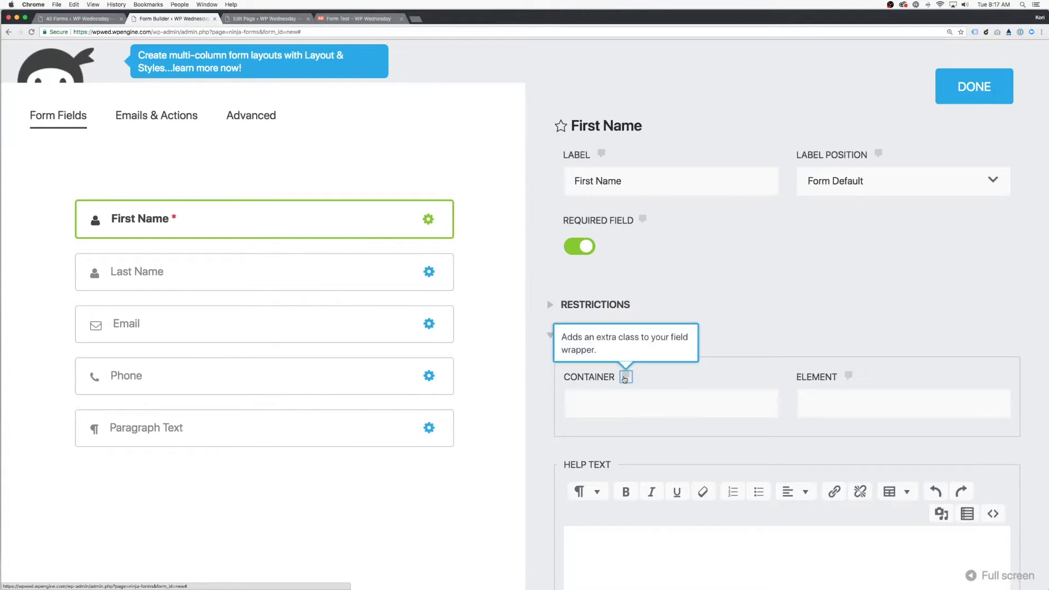
{"action": "left_click", "coordinate": [724, 334]}
{"action": "left_click", "coordinate": [951, 94]}
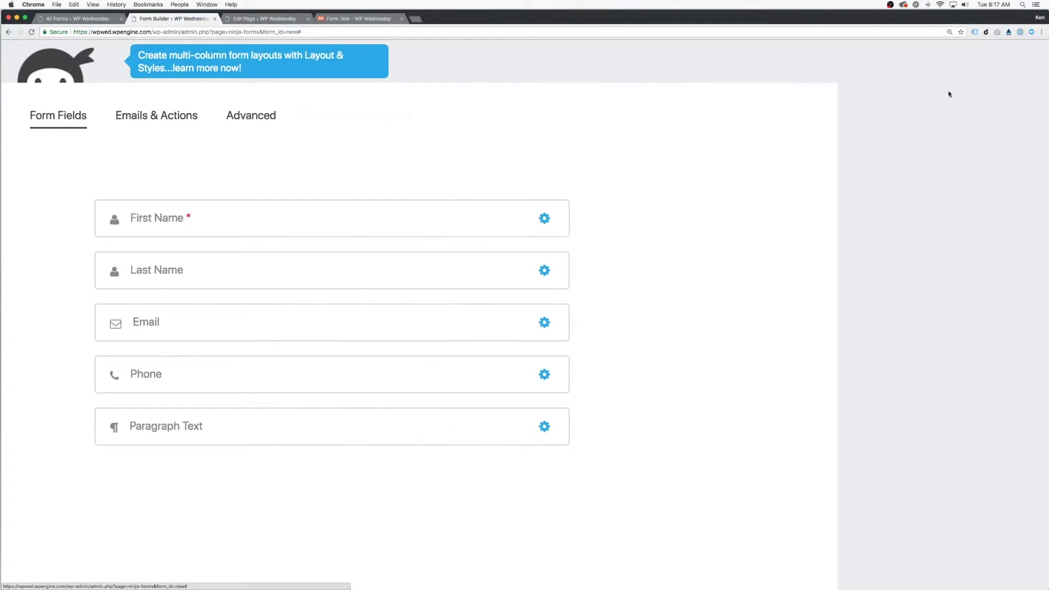
Leave Phone optional and make Email a required field
{"action": "left_click", "coordinate": [607, 377]}
{"action": "left_click", "coordinate": [576, 249]}
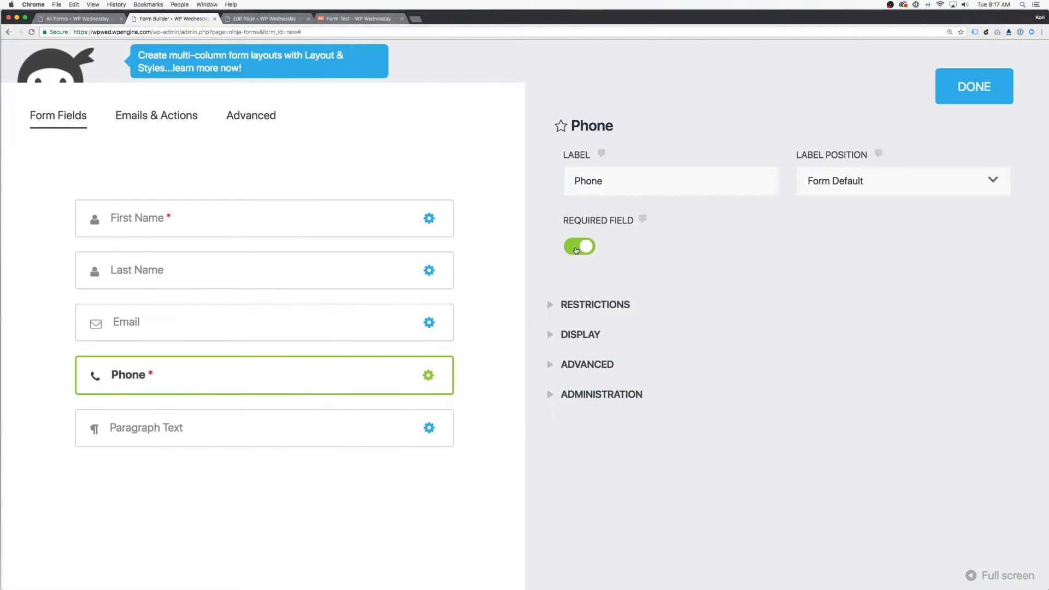
{"action": "left_click", "coordinate": [577, 249]}
{"action": "left_click", "coordinate": [974, 86]}
{"action": "left_click", "coordinate": [383, 322]}
{"action": "left_click", "coordinate": [577, 249]}
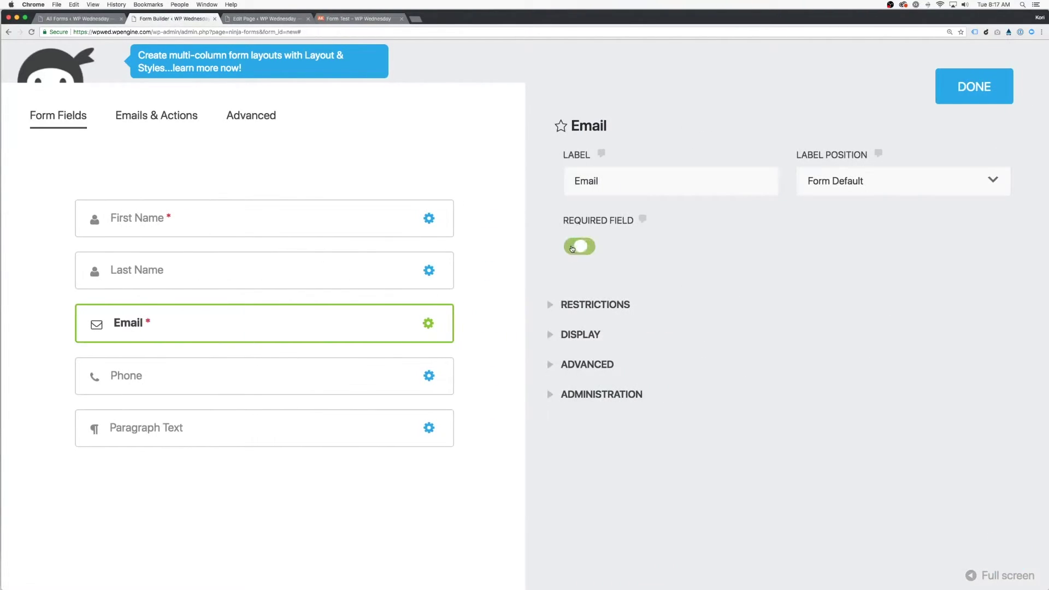
Add a Submit button at the end of the form and relabel it 'Sign Up'
{"action": "left_click", "coordinate": [938, 98]}
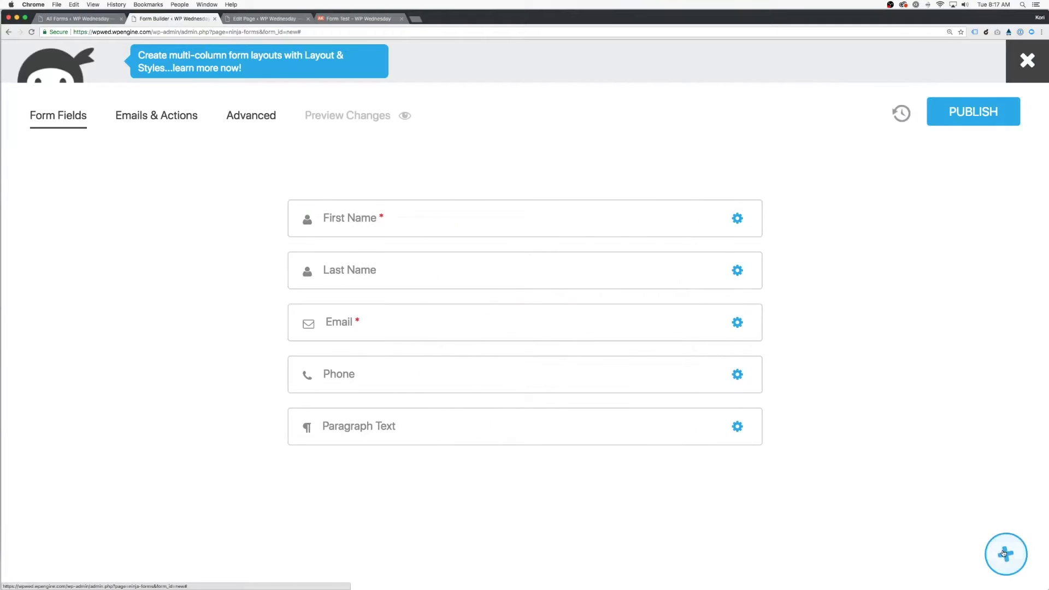
{"action": "left_click", "coordinate": [1006, 555]}
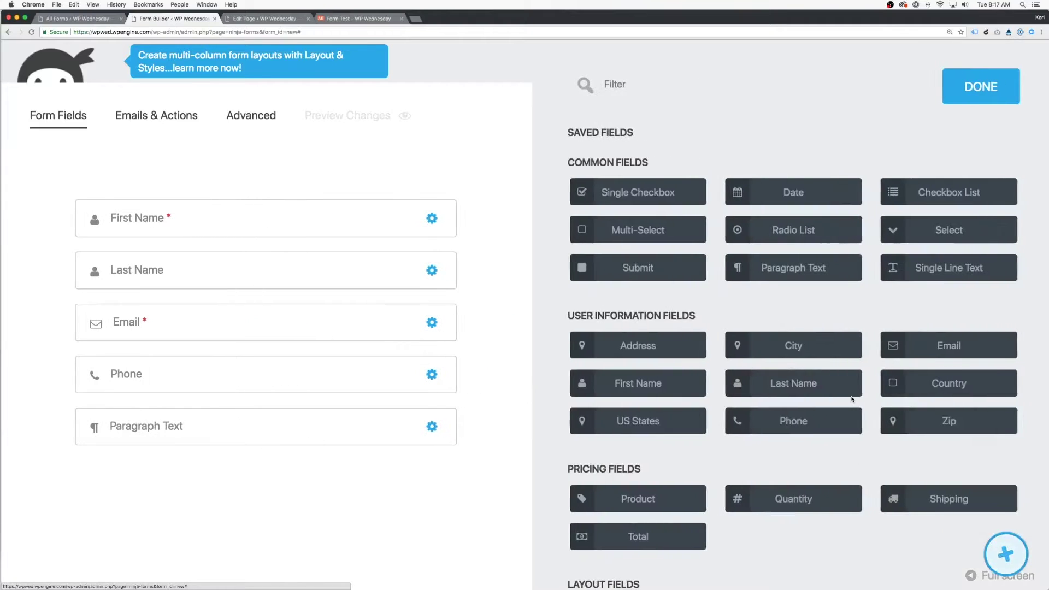
{"action": "left_click", "coordinate": [629, 271]}
{"action": "key", "text": "Escape"}
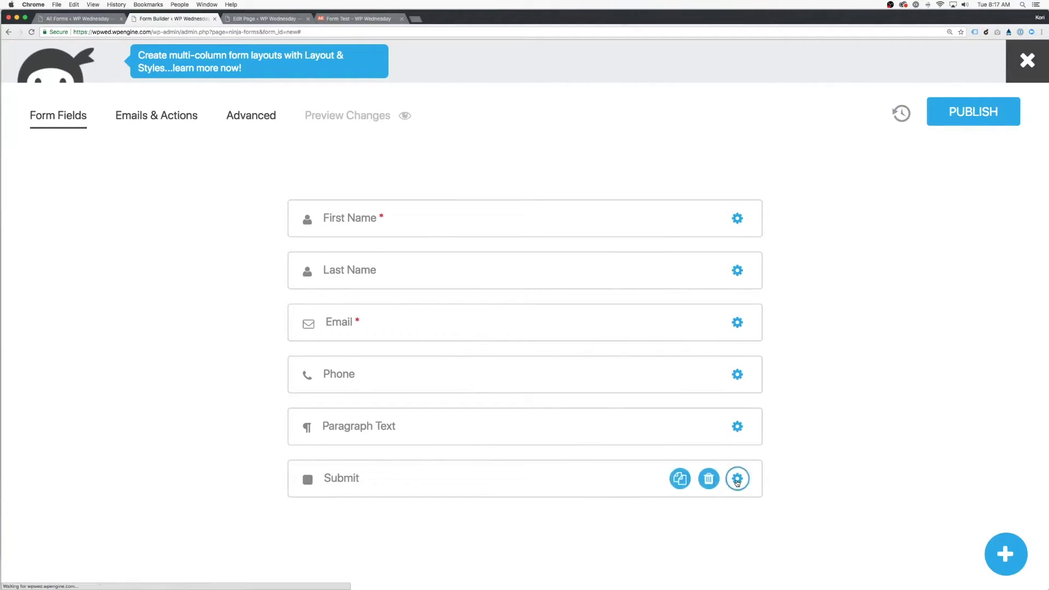
{"action": "left_click", "coordinate": [738, 479]}
{"action": "double_click", "coordinate": [584, 181]}
{"action": "type", "text": "Sign Up"}
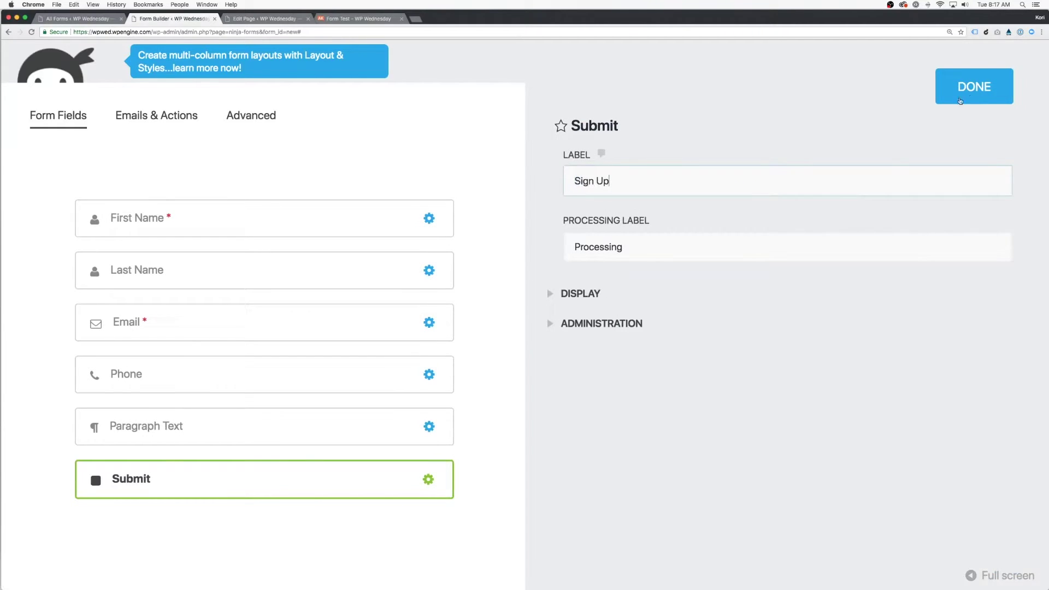
{"action": "left_click", "coordinate": [960, 100]}
Publish the form under the title 'Testing Form'
{"action": "left_click", "coordinate": [974, 111]}
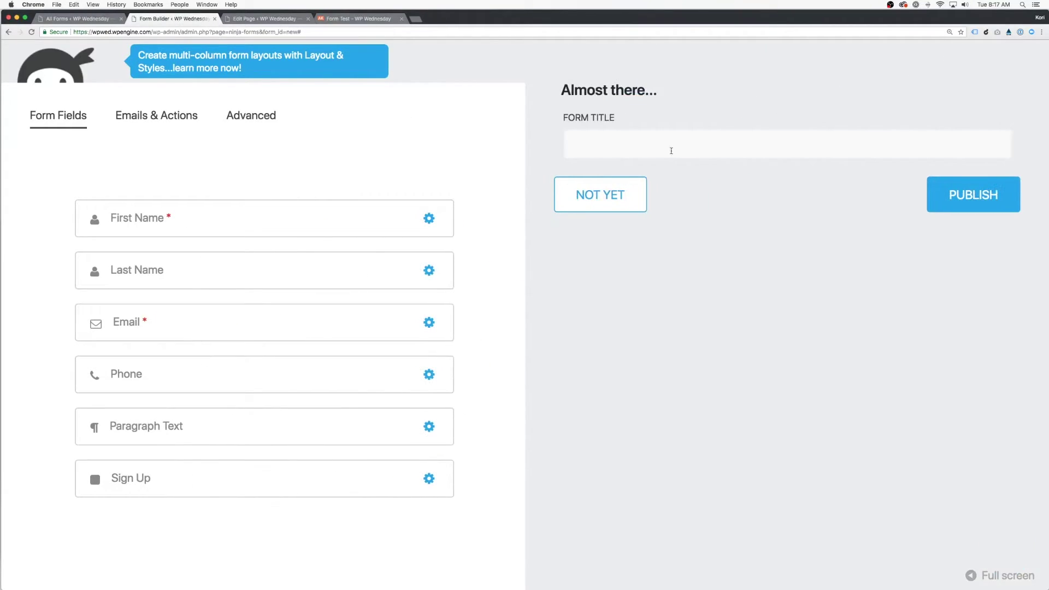
{"action": "left_click", "coordinate": [672, 151]}
{"action": "type", "text": "Testing Form"}
{"action": "key", "text": "Return"}
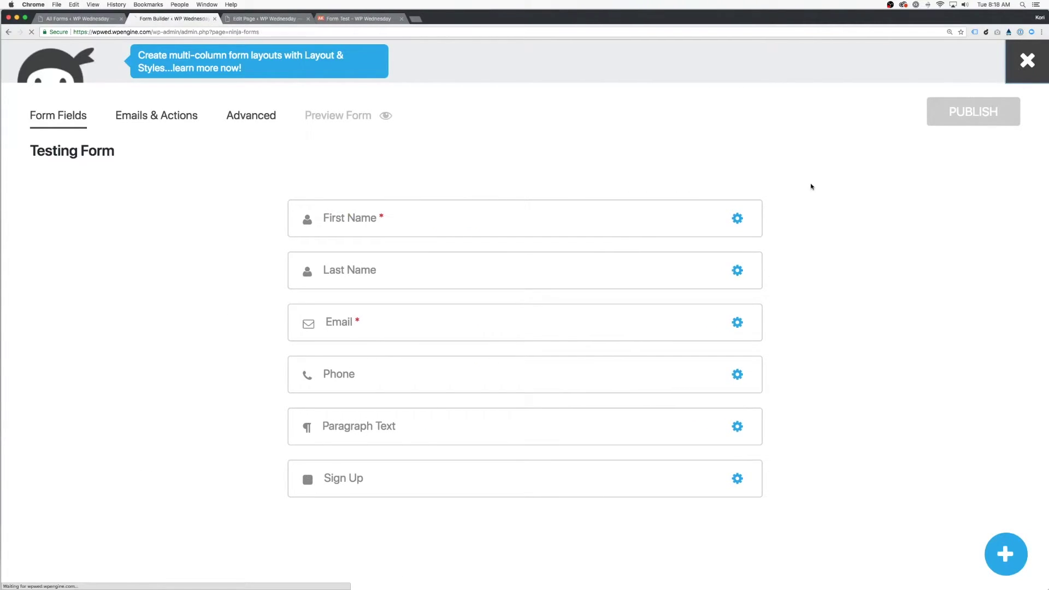
Replace the old shortcode on the Form Test page with the Testing Form shortcode
{"action": "triple_click", "coordinate": [660, 382]}
{"action": "key", "text": "super+c"}
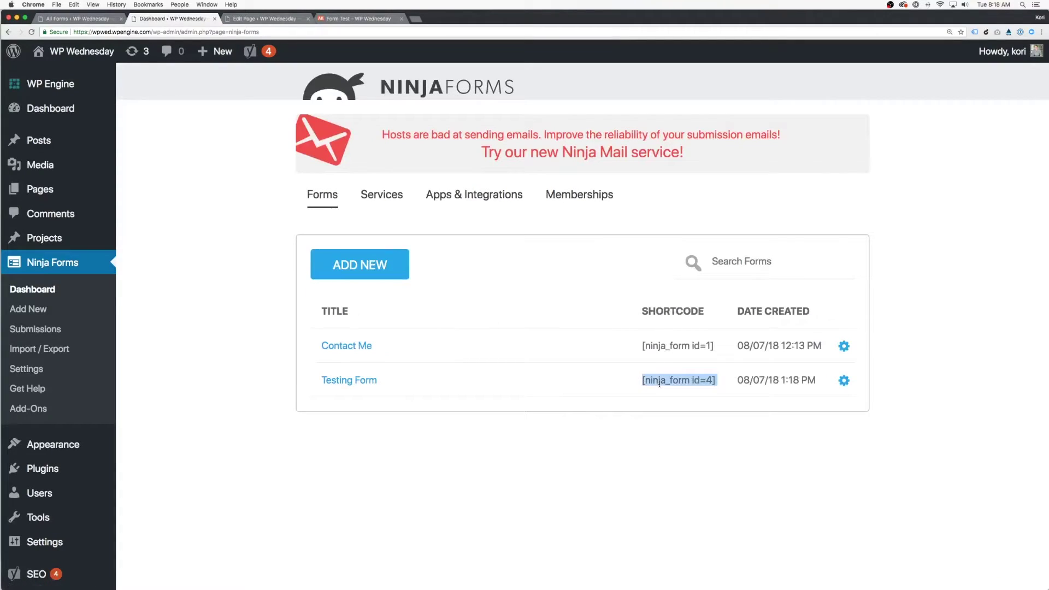
{"action": "left_click", "coordinate": [265, 18]}
{"action": "triple_click", "coordinate": [281, 363]}
{"action": "key", "text": "BackSpace"}
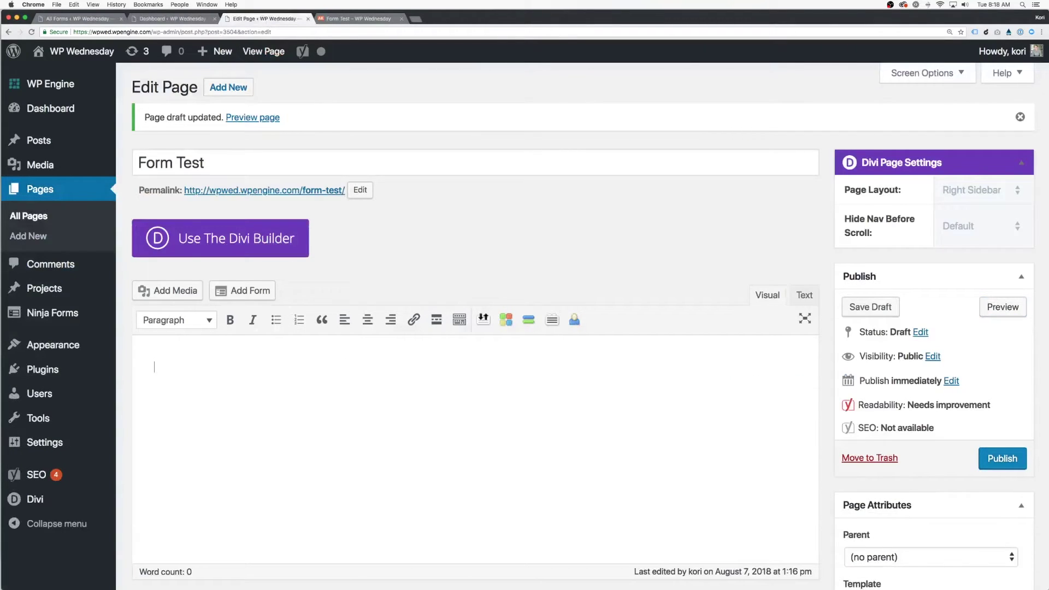
{"action": "key", "text": "super+v"}
Preview the Form Test page and test the fields, confirming First Name is flagged as required
{"action": "left_click", "coordinate": [1003, 307]}
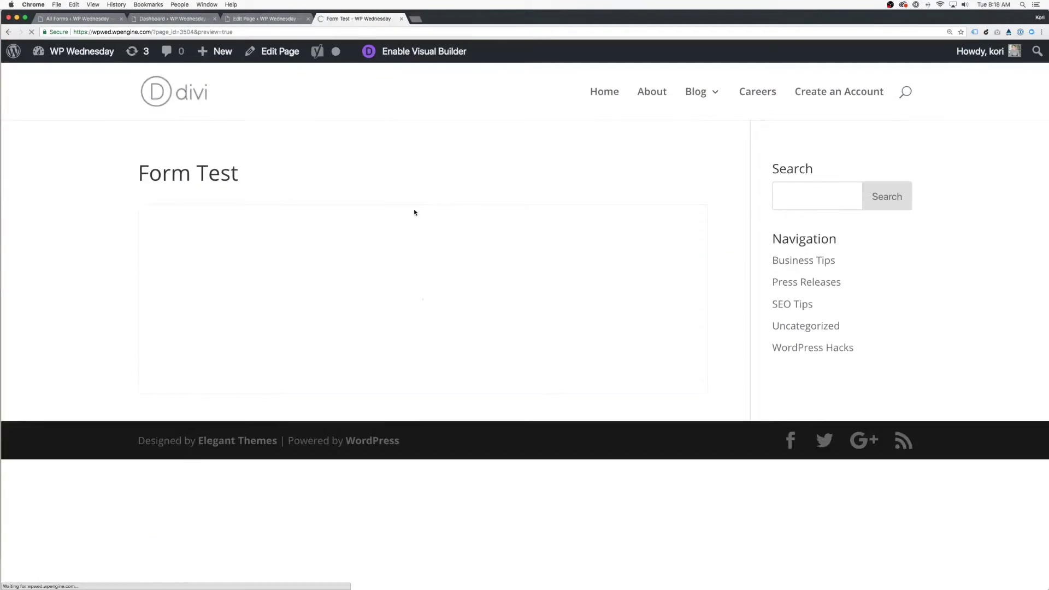
{"action": "left_click", "coordinate": [335, 286]}
{"action": "key", "text": "Tab"}
{"action": "key", "text": "Tab"}
{"action": "key", "text": "Tab"}
{"action": "key", "text": "Tab"}
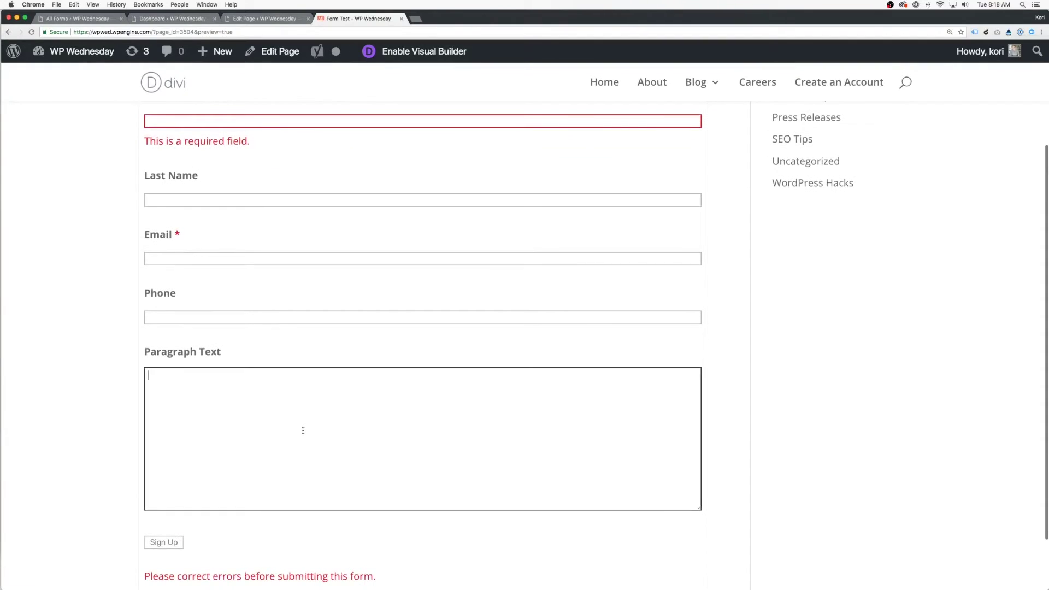
{"action": "scroll", "coordinate": [303, 431], "scroll_direction": "up", "scroll_amount": 3}
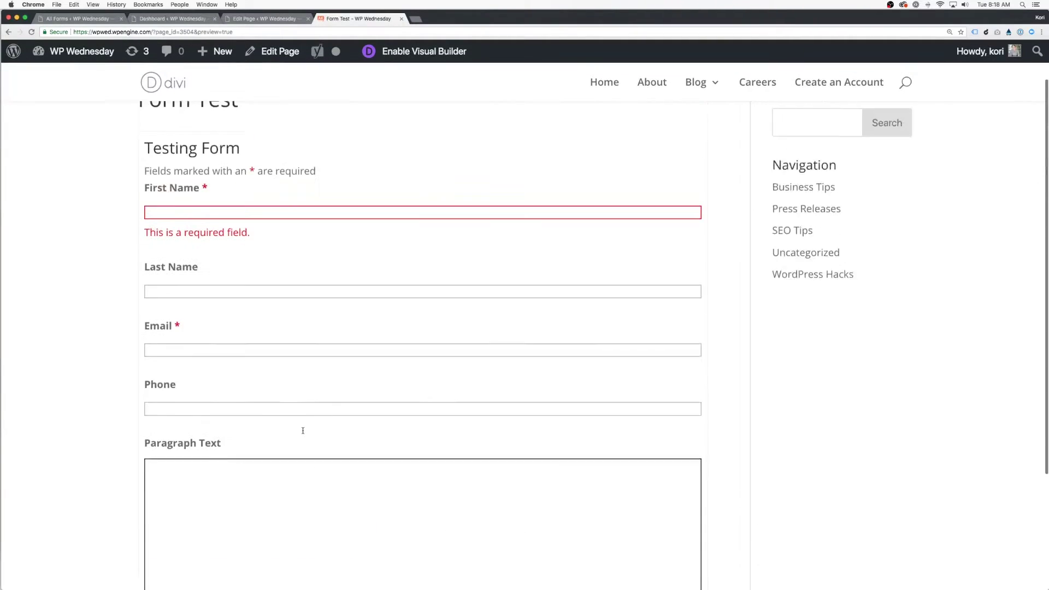
{"action": "left_click", "coordinate": [188, 24]}
Create a new Gravity Forms form titled 'Testing Form - Gravity Forms'
{"action": "left_click", "coordinate": [36, 330]}
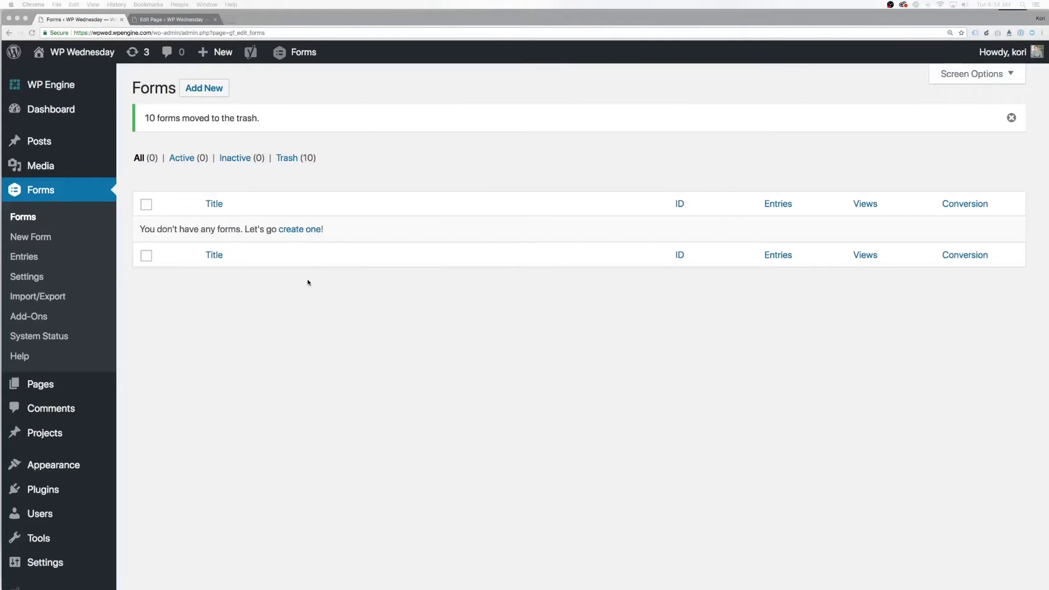
{"action": "left_click", "coordinate": [304, 229]}
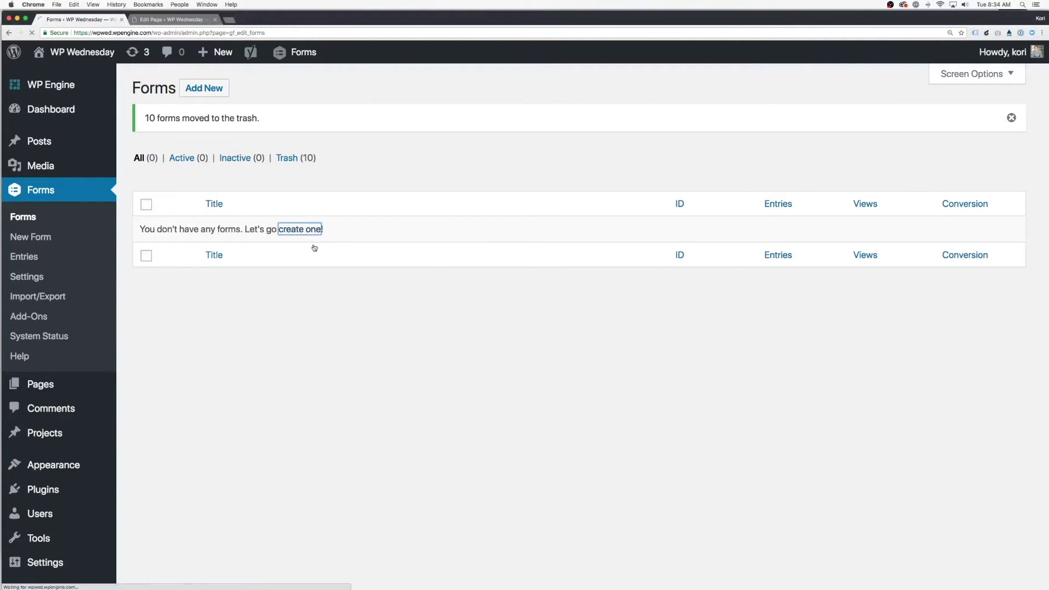
{"action": "type", "text": "Testing Form - Gravity Forms"}
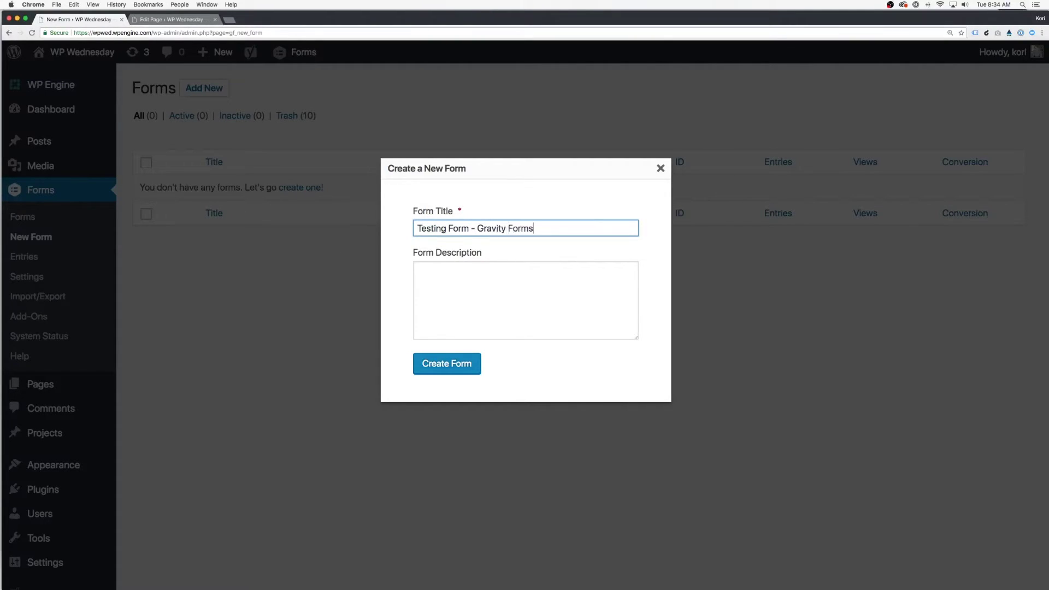
{"action": "key", "text": "Return"}
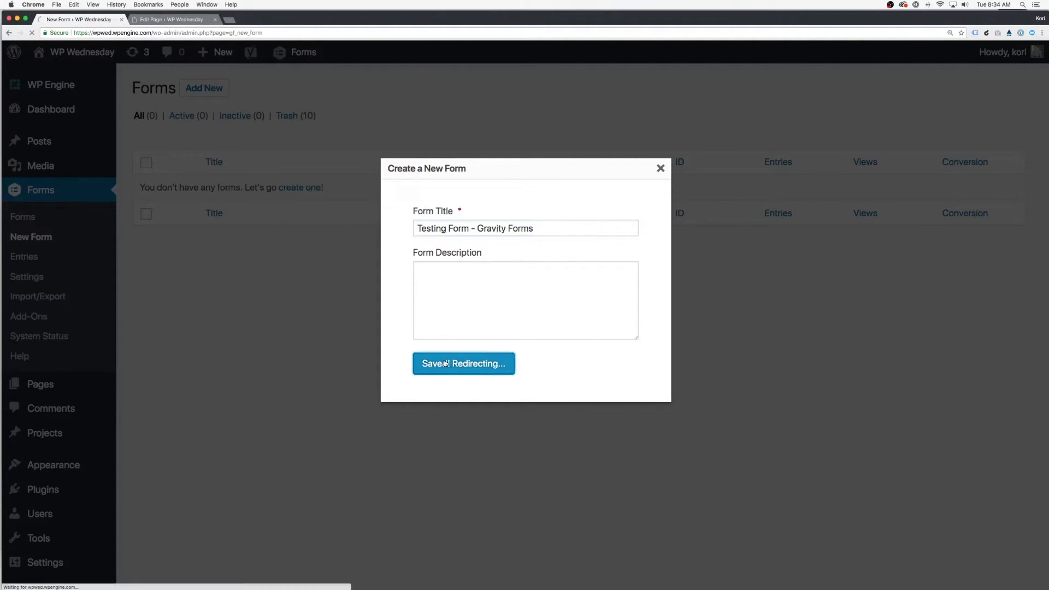
Add Name, Email and Paragraph Text fields to the form
{"action": "scroll", "coordinate": [344, 261], "scroll_direction": "down", "scroll_amount": 15}
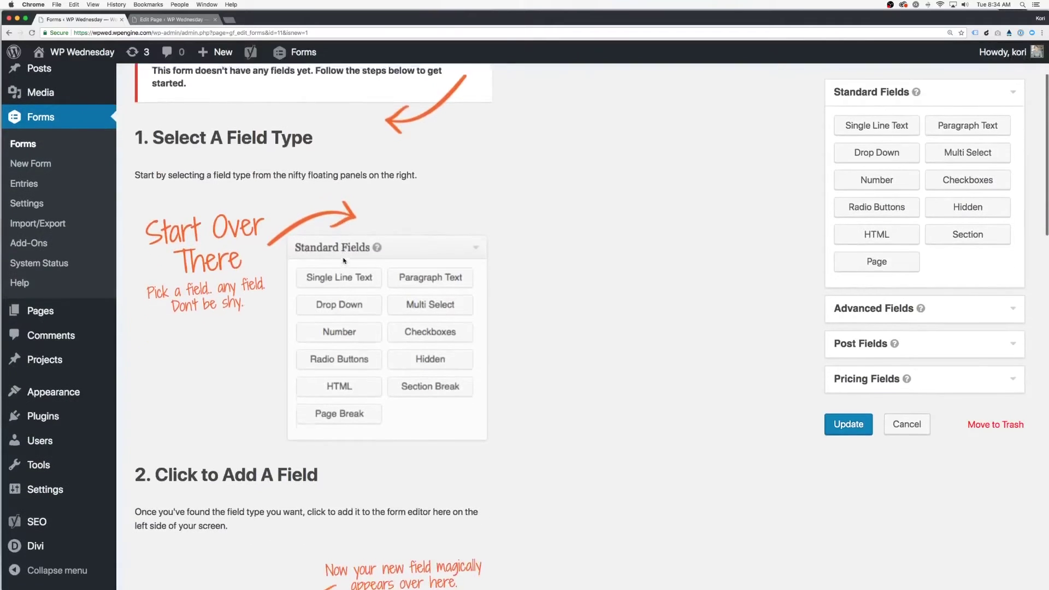
{"action": "scroll", "coordinate": [344, 260], "scroll_direction": "down", "scroll_amount": 8}
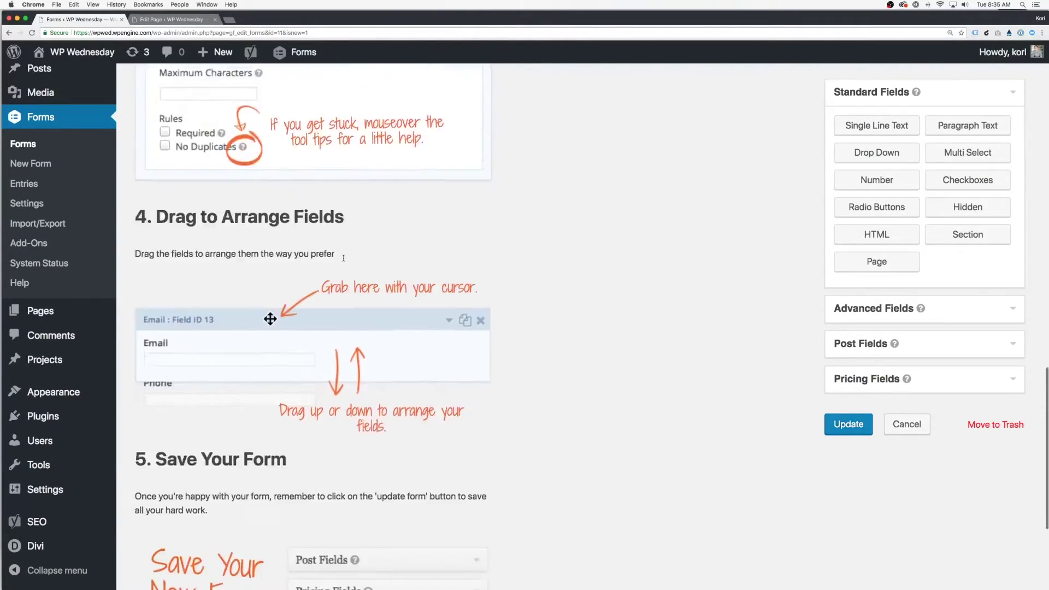
{"action": "scroll", "coordinate": [343, 261], "scroll_direction": "up", "scroll_amount": 20}
{"action": "scroll", "coordinate": [344, 261], "scroll_direction": "up", "scroll_amount": 3}
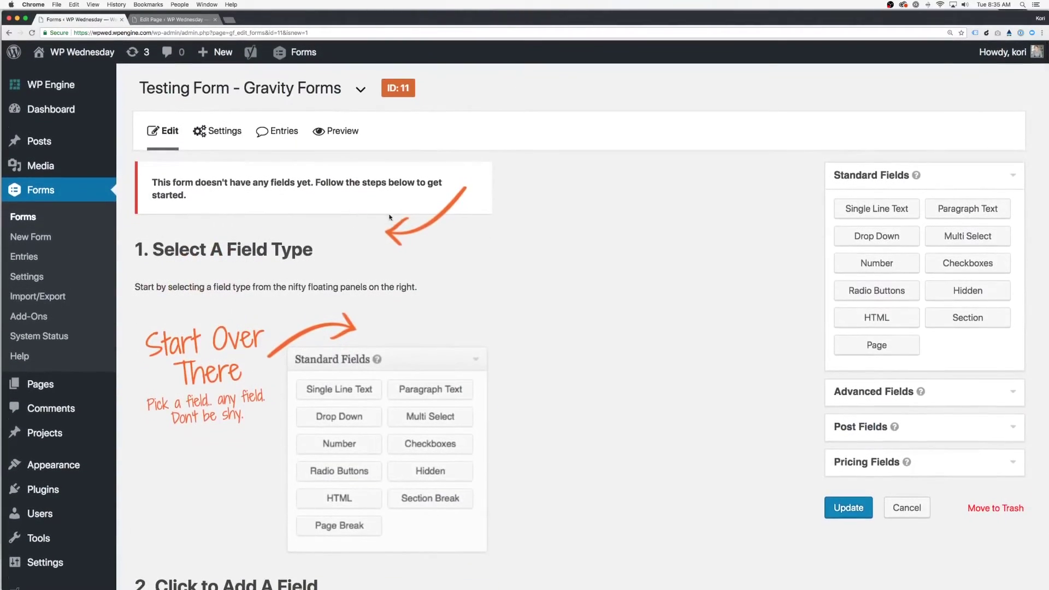
{"action": "left_click", "coordinate": [888, 389]}
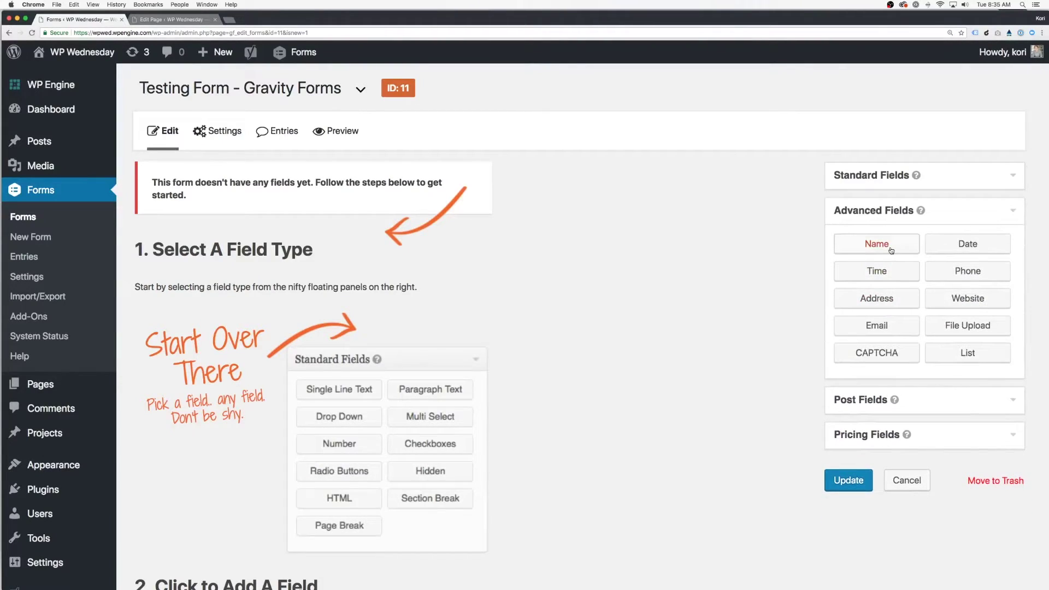
{"action": "left_click", "coordinate": [876, 242]}
{"action": "left_click", "coordinate": [895, 326]}
{"action": "left_click", "coordinate": [885, 174]}
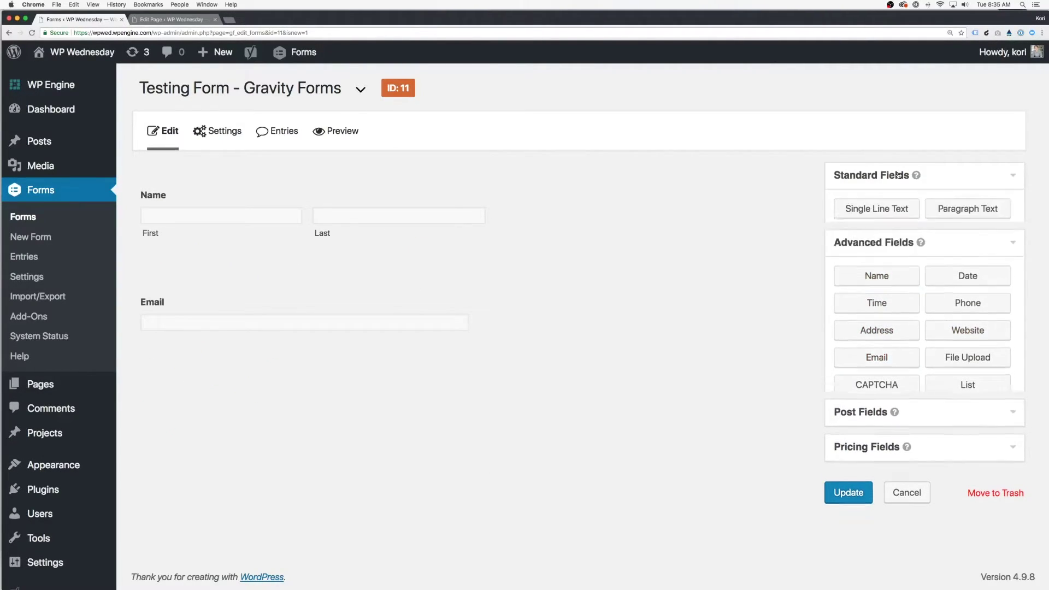
{"action": "left_click", "coordinate": [969, 208]}
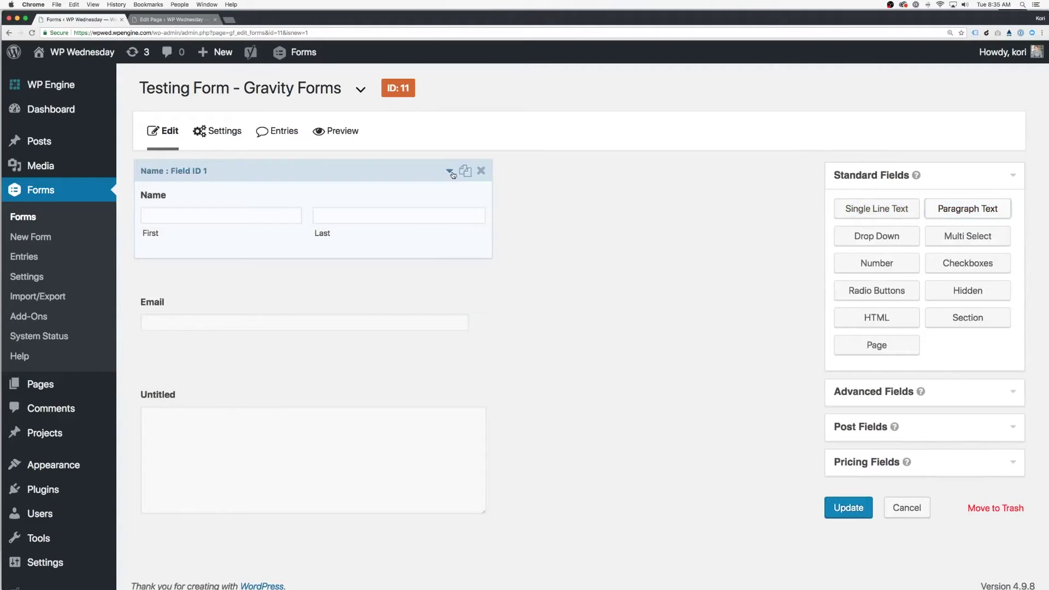
Make Name and Email required, and enable email confirmation on the Email field
{"action": "left_click", "coordinate": [450, 172]}
{"action": "scroll", "coordinate": [245, 376], "scroll_direction": "down", "scroll_amount": 3}
{"action": "scroll", "coordinate": [246, 376], "scroll_direction": "up", "scroll_amount": 2}
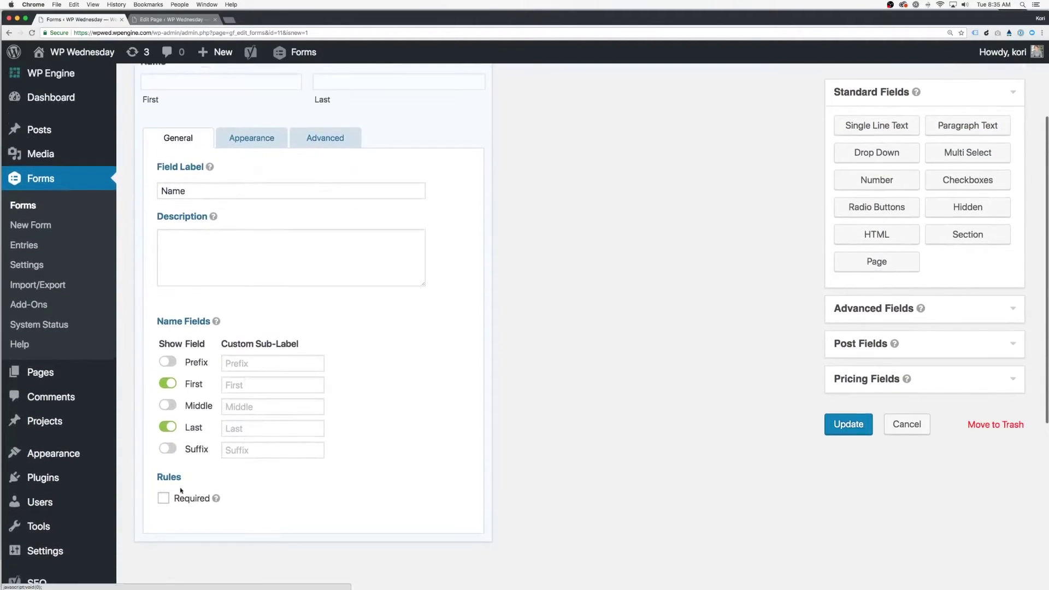
{"action": "left_click", "coordinate": [164, 496]}
{"action": "scroll", "coordinate": [282, 441], "scroll_direction": "up", "scroll_amount": 5}
{"action": "left_click", "coordinate": [447, 174]}
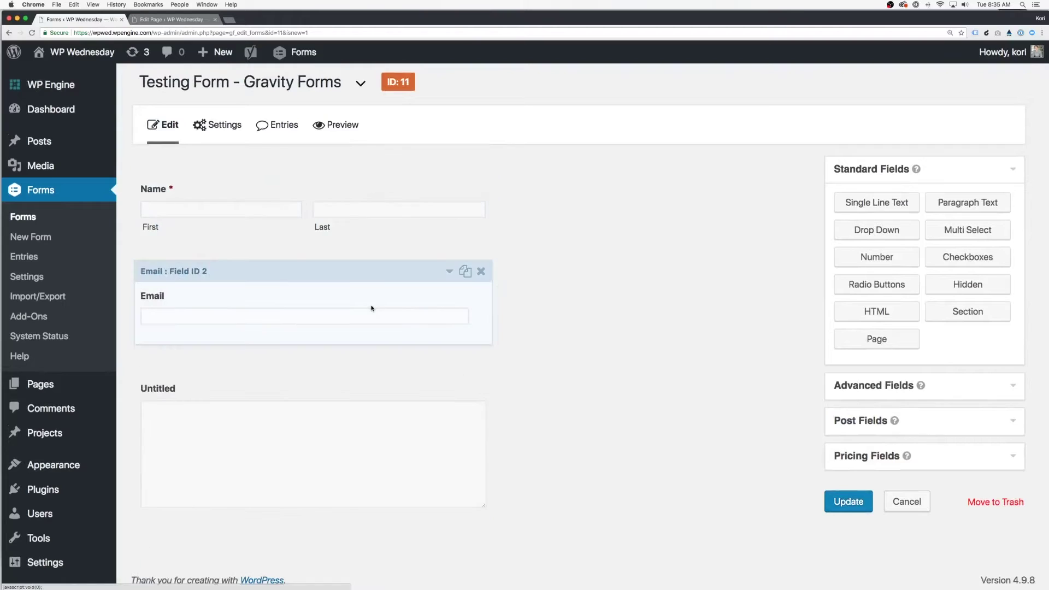
{"action": "left_click", "coordinate": [446, 273]}
{"action": "scroll", "coordinate": [195, 480], "scroll_direction": "down", "scroll_amount": 4}
{"action": "left_click", "coordinate": [195, 480]}
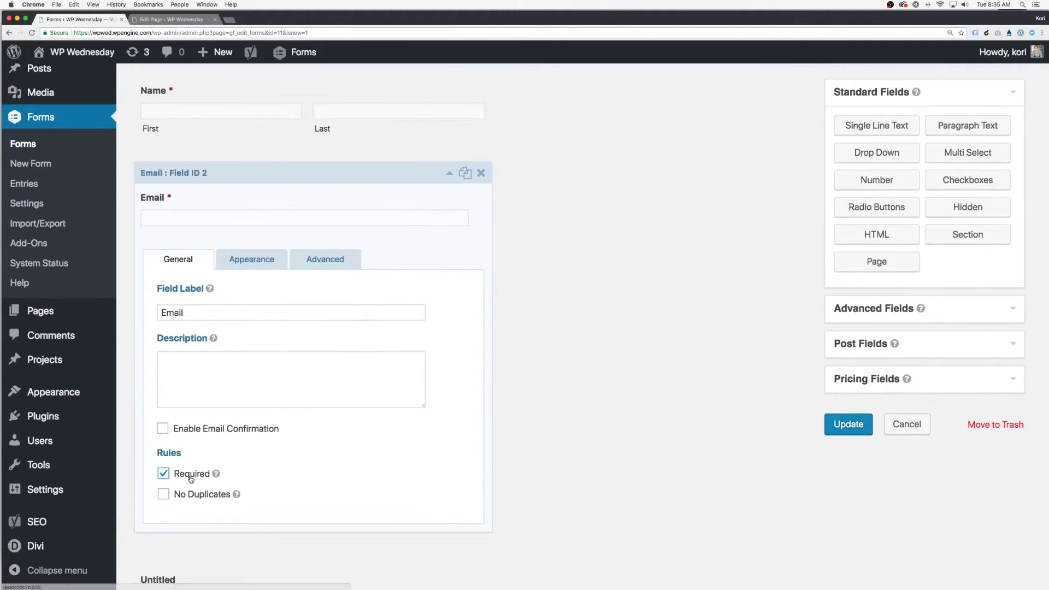
{"action": "left_click", "coordinate": [276, 430]}
Add a required Paragraph Text field labelled 'Your Message'
{"action": "left_click", "coordinate": [968, 125]}
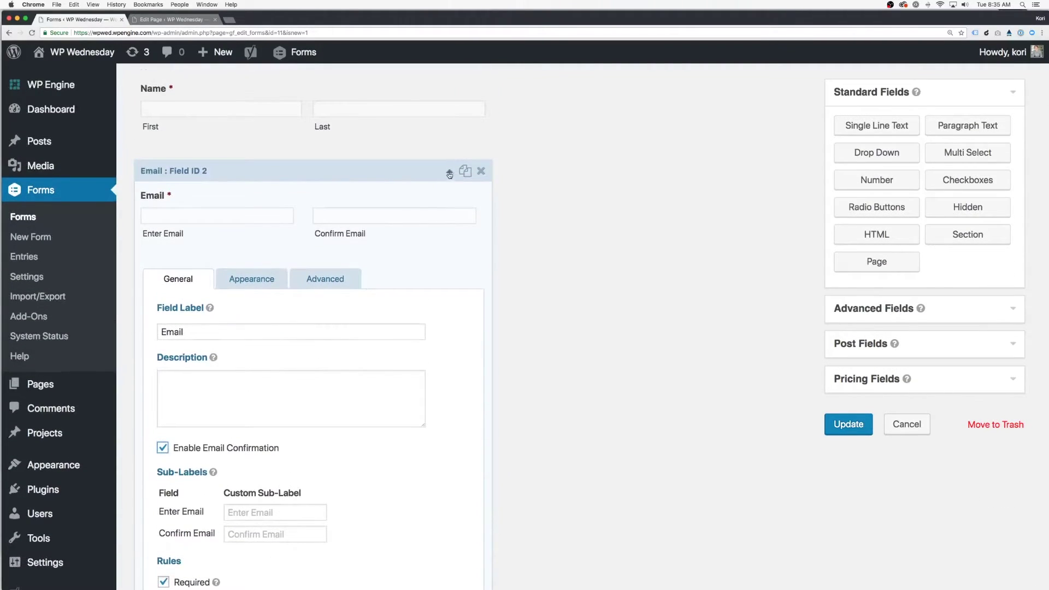
{"action": "scroll", "coordinate": [246, 509], "scroll_direction": "down", "scroll_amount": 3}
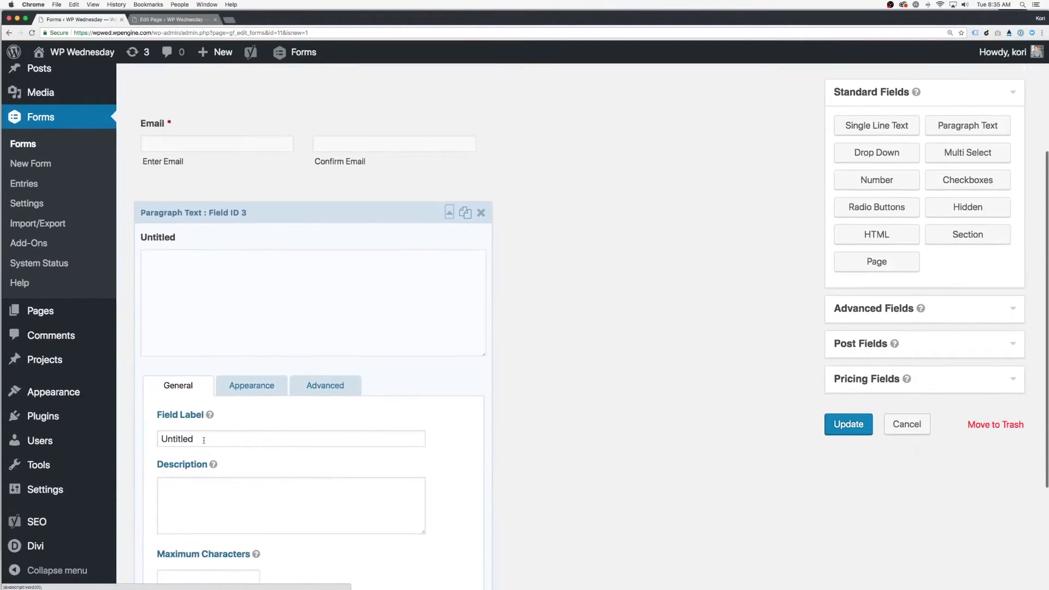
{"action": "double_click", "coordinate": [206, 438]}
{"action": "type", "text": "Your Message"}
{"action": "scroll", "coordinate": [213, 343], "scroll_direction": "down", "scroll_amount": 3}
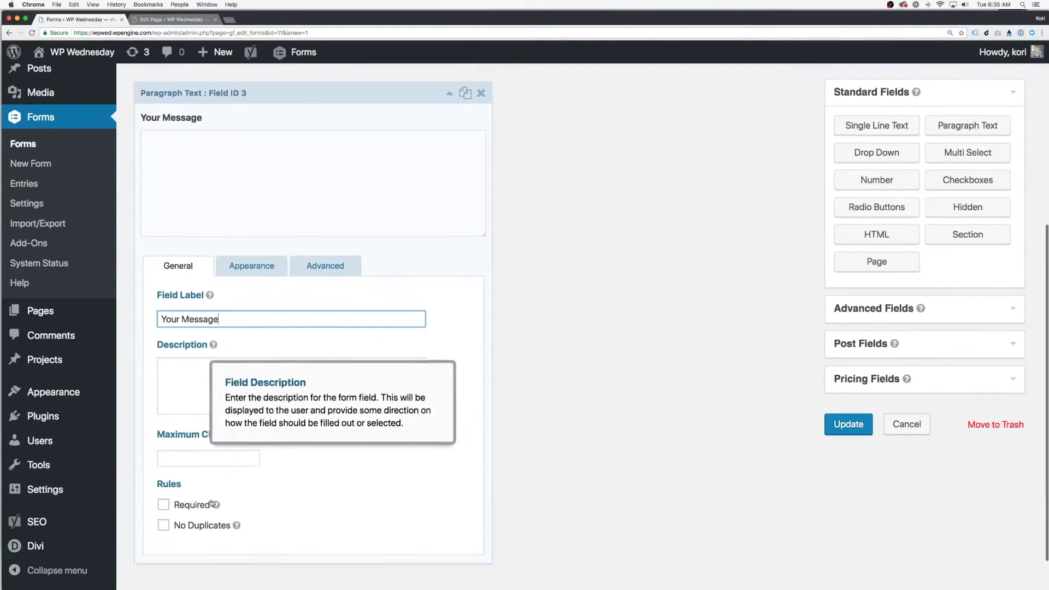
{"action": "left_click", "coordinate": [164, 501]}
{"action": "scroll", "coordinate": [321, 493], "scroll_direction": "up", "scroll_amount": 5}
{"action": "left_click", "coordinate": [449, 327]}
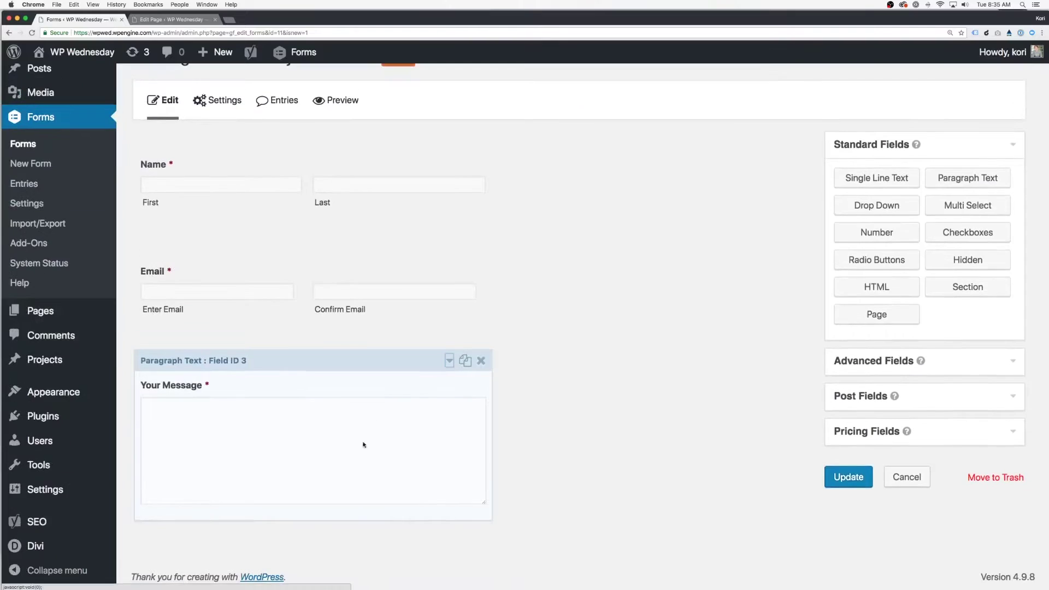
Save the form, then set its button text to 'Sign Up' and enable the anti-spam honeypot
{"action": "left_click", "coordinate": [847, 508]}
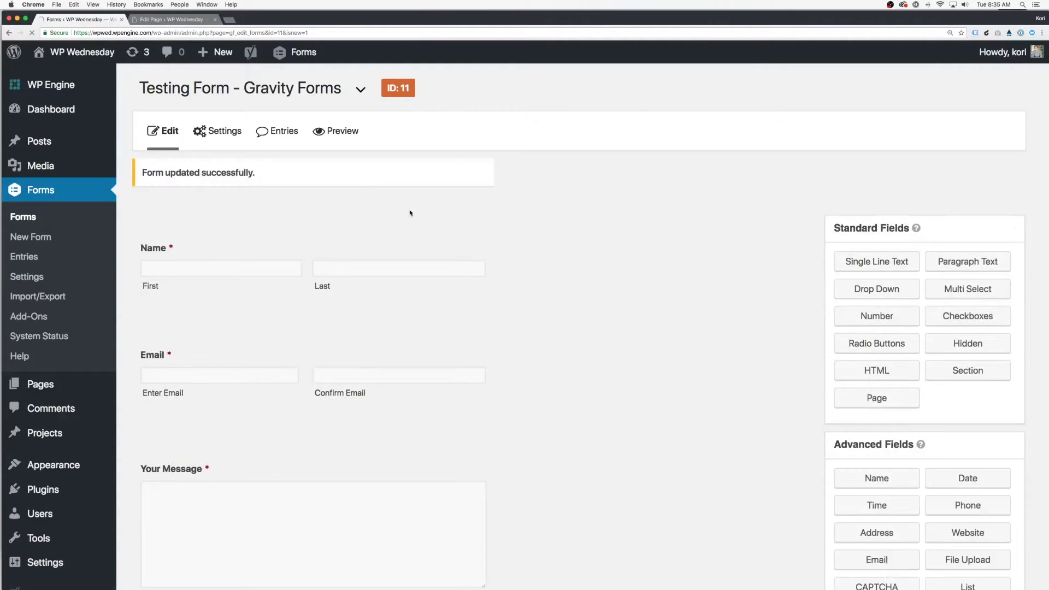
{"action": "mouse_move", "coordinate": [219, 133]}
{"action": "left_click", "coordinate": [225, 163]}
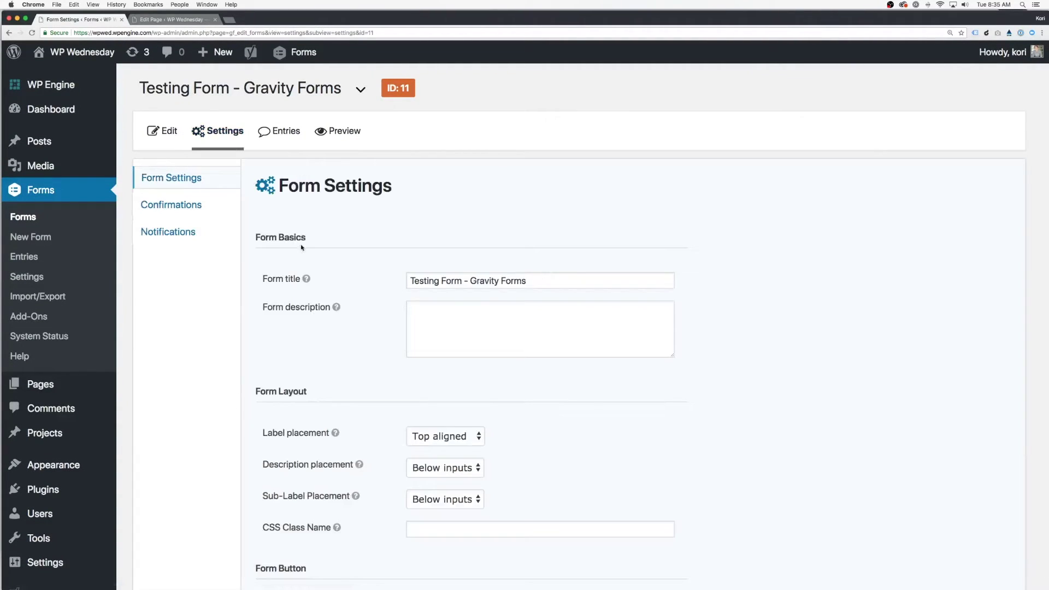
{"action": "scroll", "coordinate": [433, 284], "scroll_direction": "down", "scroll_amount": 6}
{"action": "double_click", "coordinate": [466, 294]}
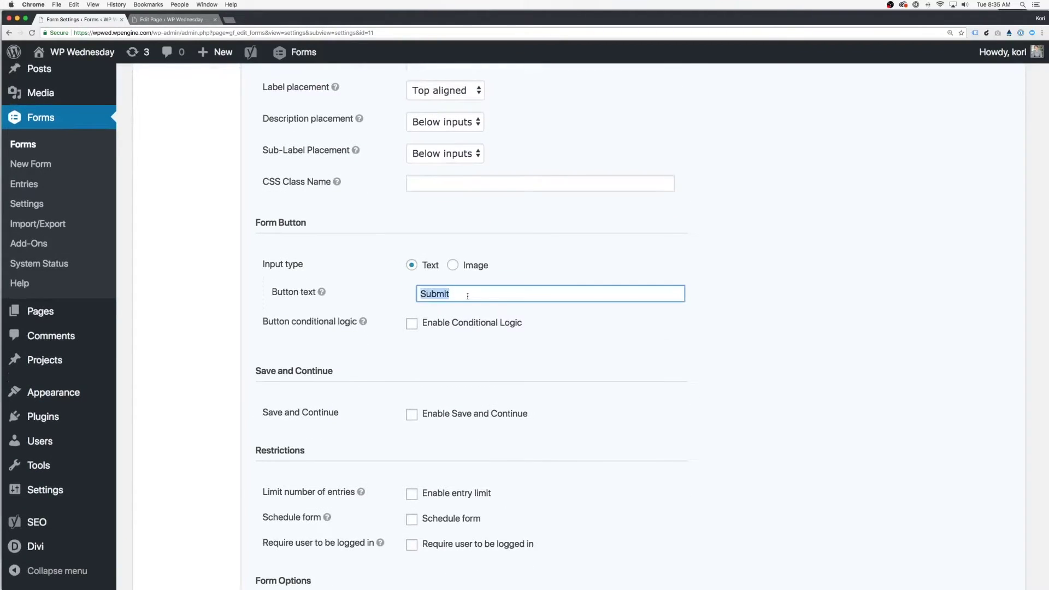
{"action": "type", "text": "Sign Up"}
{"action": "scroll", "coordinate": [384, 354], "scroll_direction": "down", "scroll_amount": 2}
{"action": "scroll", "coordinate": [385, 353], "scroll_direction": "down", "scroll_amount": 2}
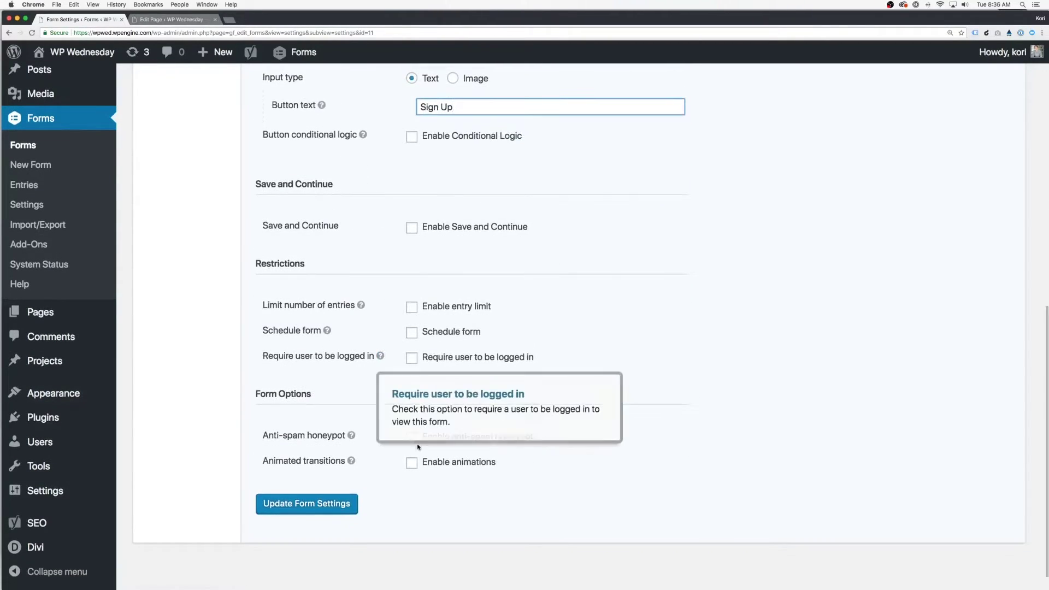
{"action": "left_click", "coordinate": [412, 438]}
{"action": "left_click", "coordinate": [279, 509]}
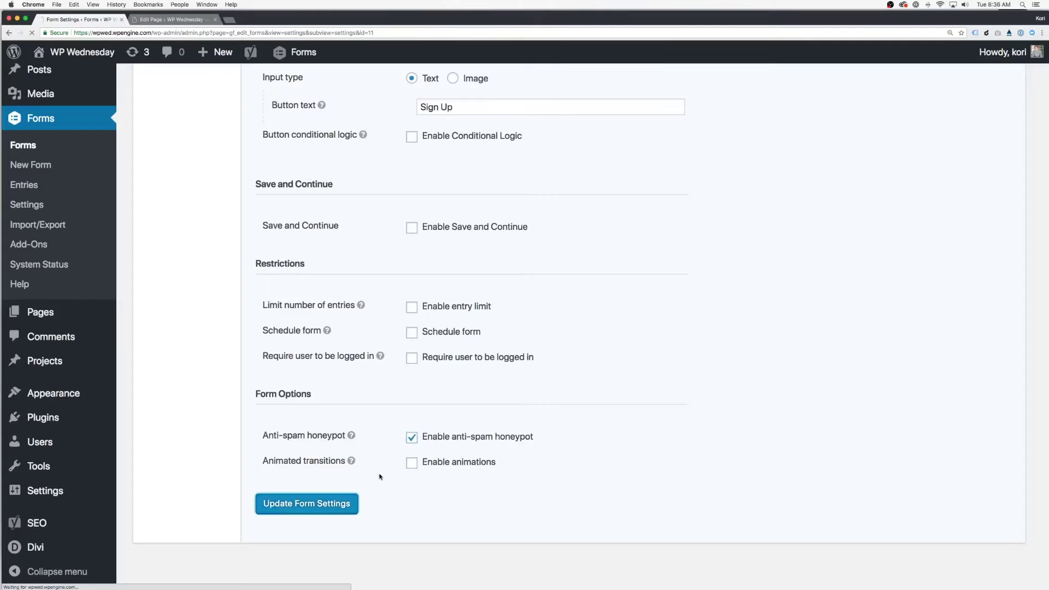
Review confirmations and notifications, then save the Admin Notification with conditional logic left disabled
{"action": "left_click", "coordinate": [188, 206]}
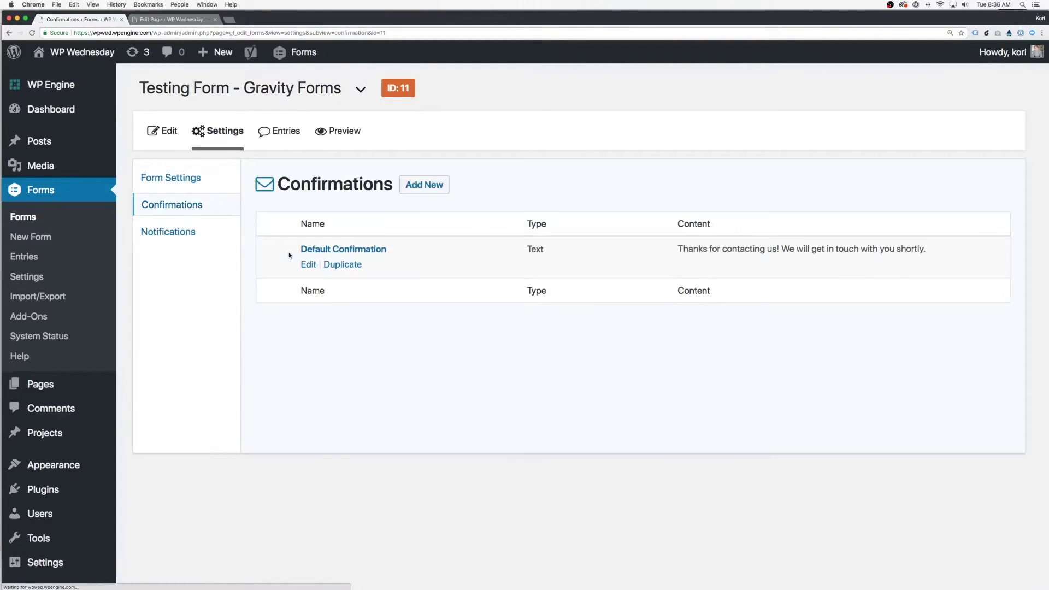
{"action": "left_click", "coordinate": [171, 233]}
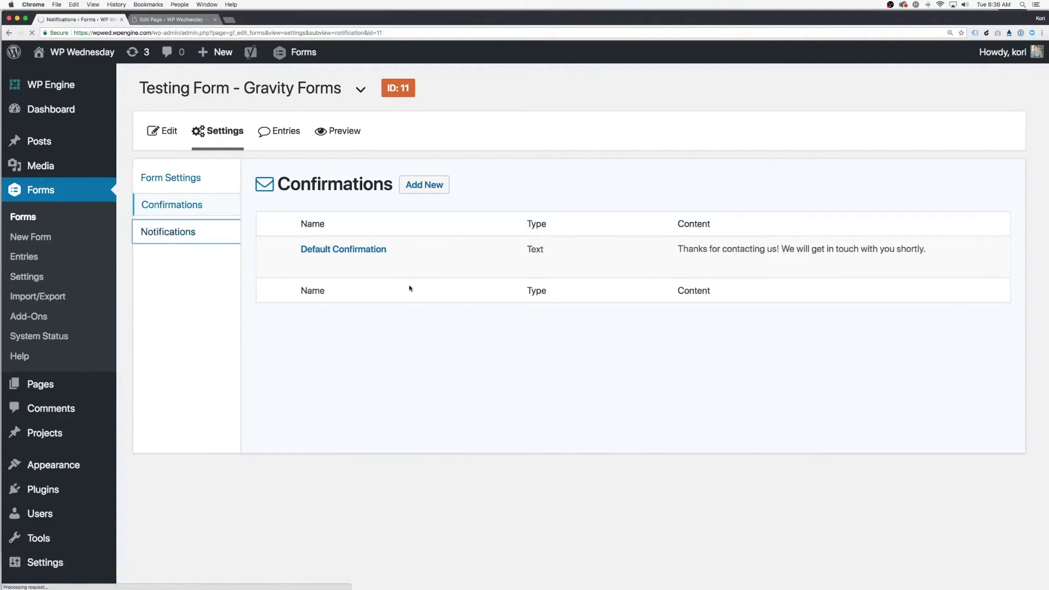
{"action": "left_click", "coordinate": [304, 260]}
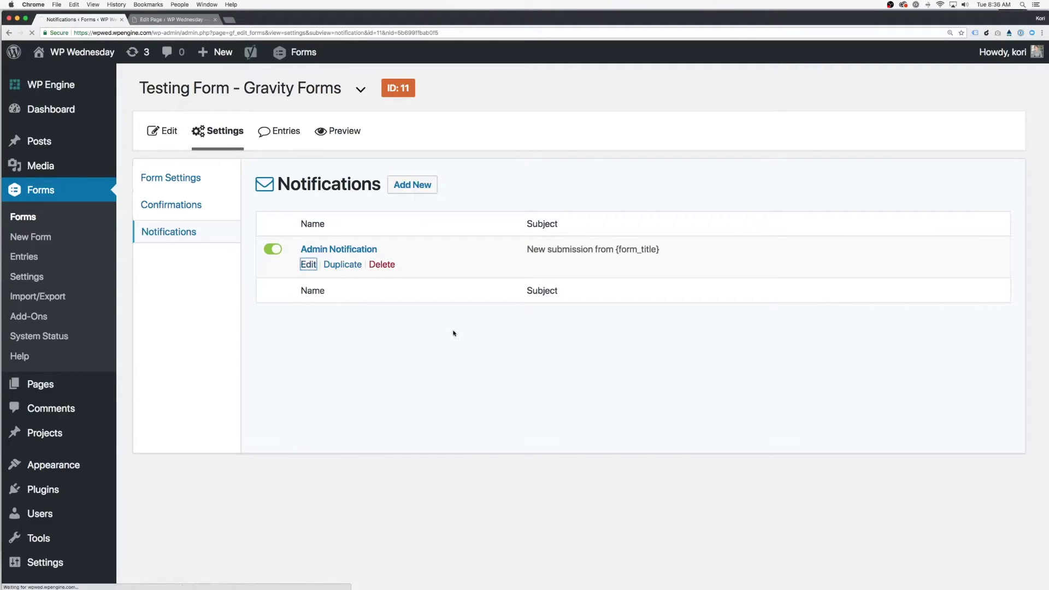
{"action": "scroll", "coordinate": [380, 280], "scroll_direction": "down", "scroll_amount": 5}
{"action": "scroll", "coordinate": [380, 280], "scroll_direction": "down", "scroll_amount": 6}
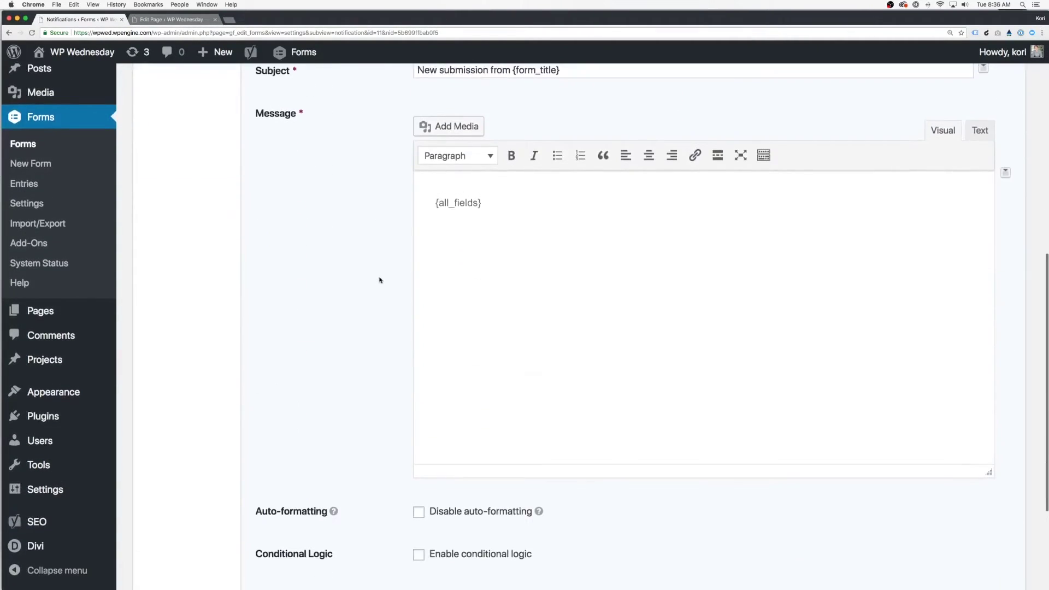
{"action": "key", "text": "space"}
{"action": "scroll", "coordinate": [367, 364], "scroll_direction": "down", "scroll_amount": 2}
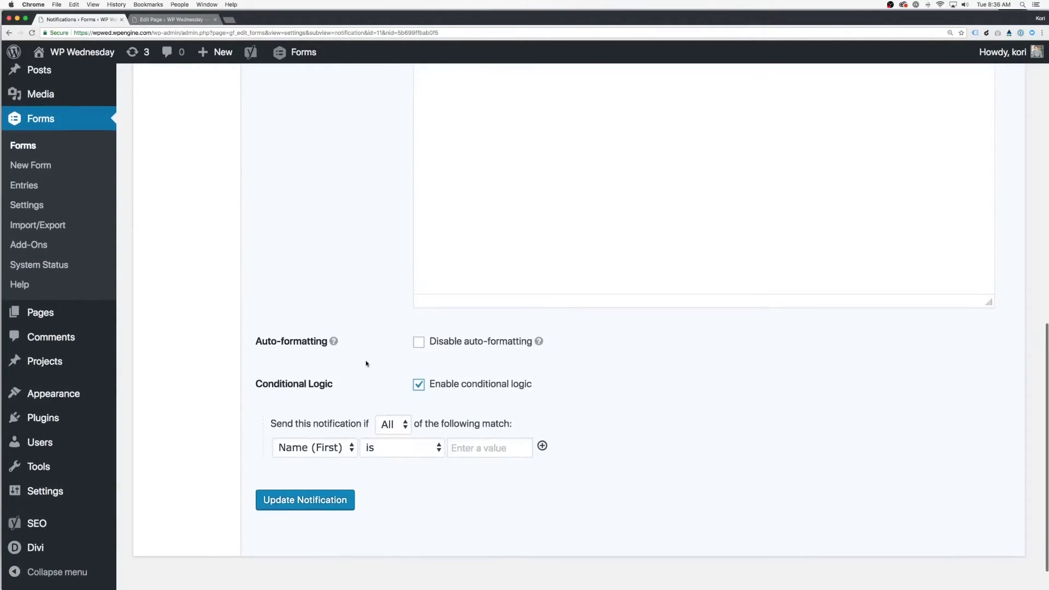
{"action": "left_click", "coordinate": [353, 447]}
{"action": "left_click", "coordinate": [298, 473]}
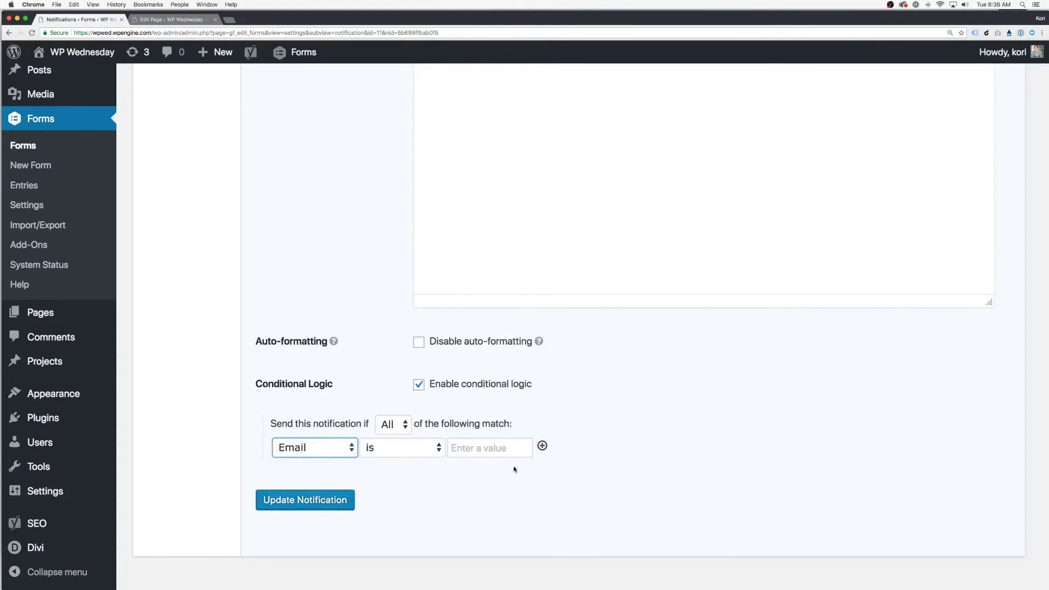
{"action": "left_click", "coordinate": [348, 454]}
{"action": "left_click", "coordinate": [338, 462]}
{"action": "left_click", "coordinate": [317, 499]}
{"action": "left_click", "coordinate": [419, 385]}
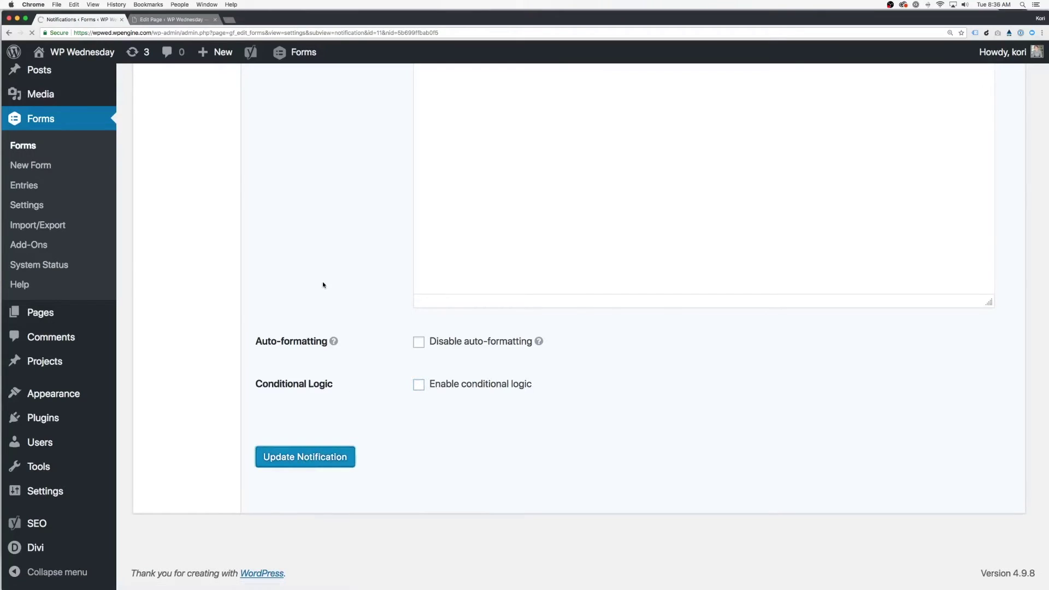
Check the empty entries, browse the Gravity Forms add-ons, and return to the forms list
{"action": "left_click", "coordinate": [65, 259]}
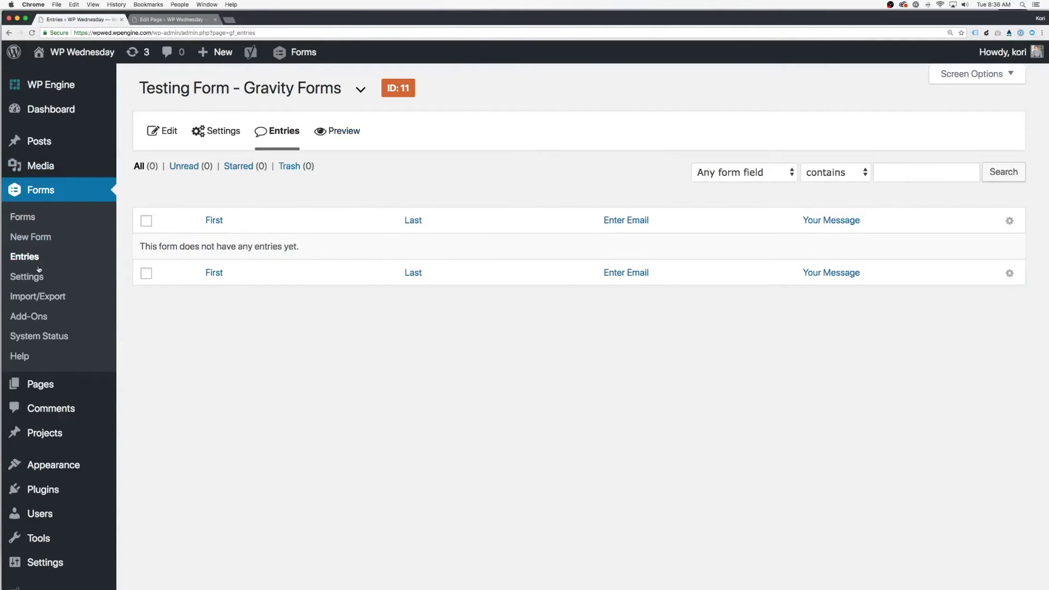
{"action": "left_click", "coordinate": [28, 316]}
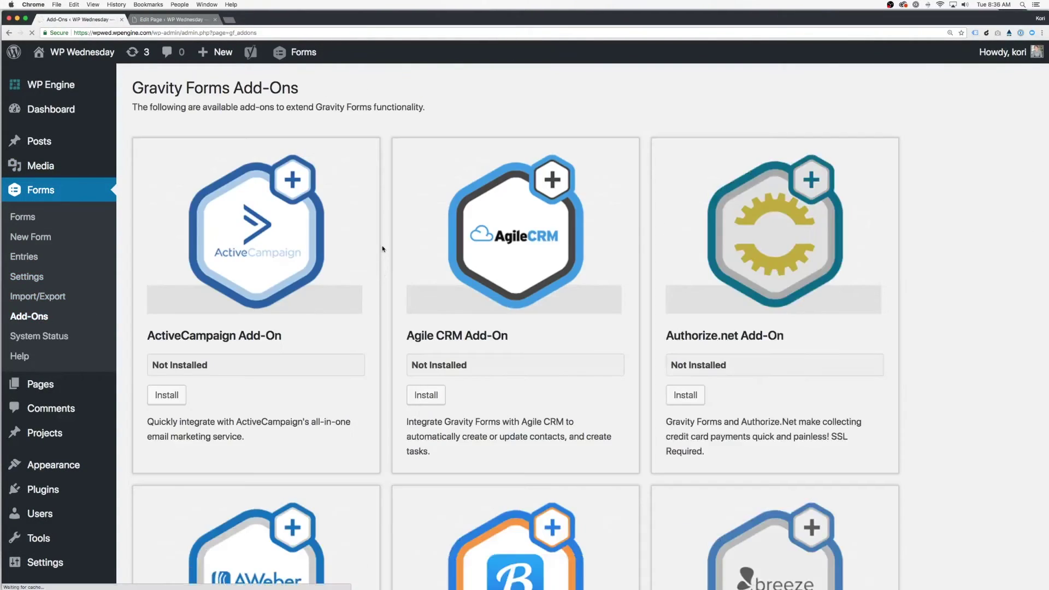
{"action": "scroll", "coordinate": [382, 249], "scroll_direction": "down", "scroll_amount": 18}
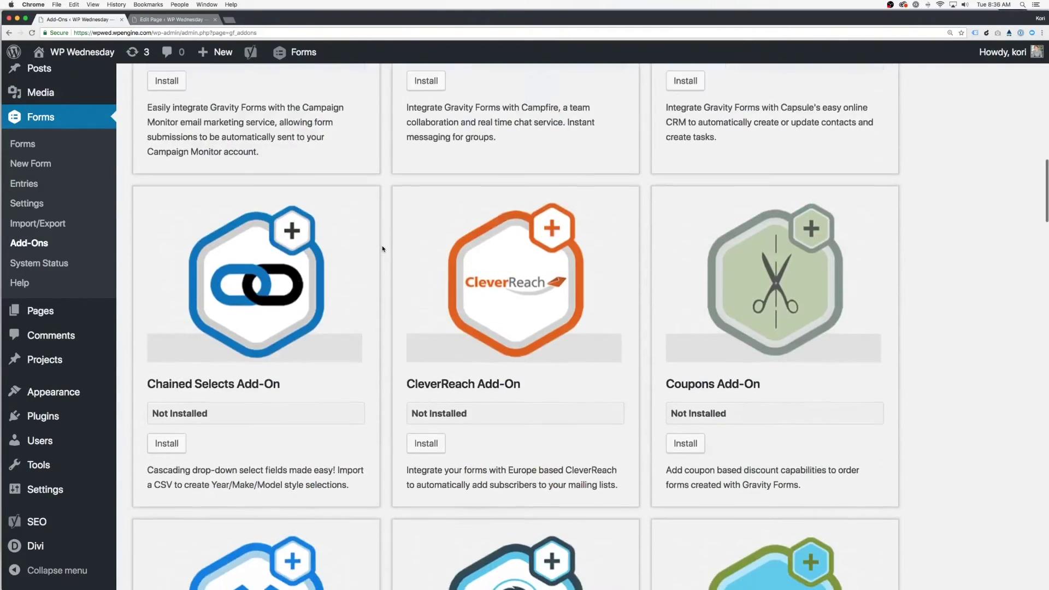
{"action": "scroll", "coordinate": [382, 249], "scroll_direction": "down", "scroll_amount": 20}
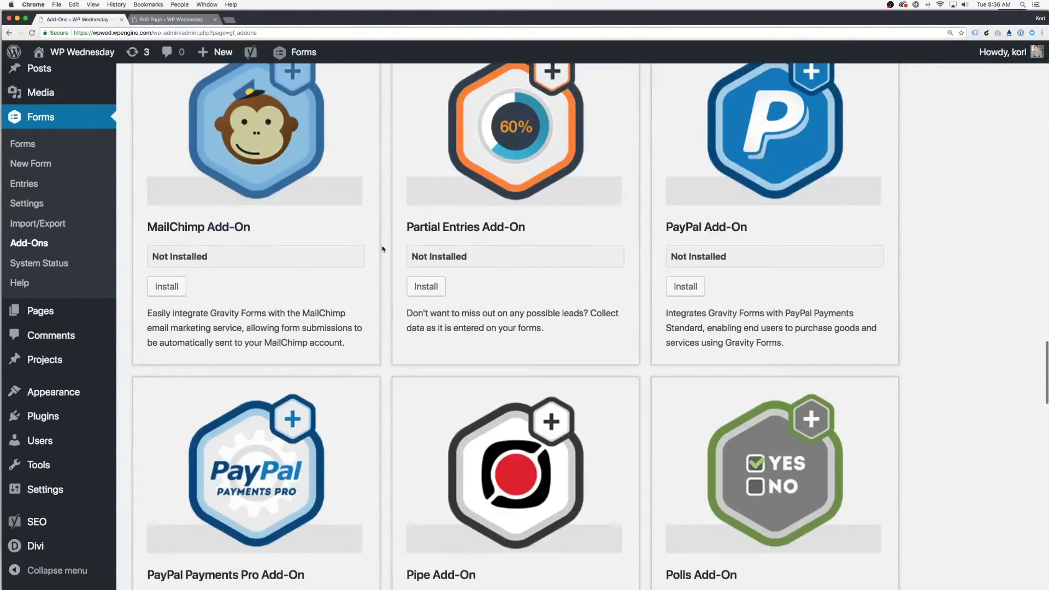
{"action": "scroll", "coordinate": [382, 248], "scroll_direction": "down", "scroll_amount": 5}
{"action": "scroll", "coordinate": [383, 249], "scroll_direction": "down", "scroll_amount": 13}
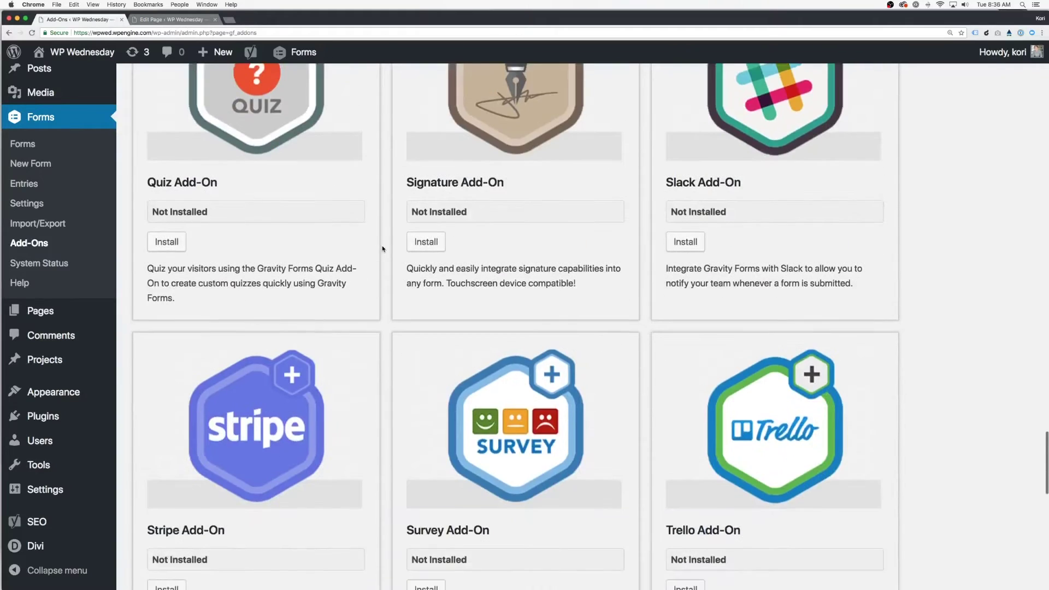
{"action": "scroll", "coordinate": [382, 245], "scroll_direction": "down", "scroll_amount": 10}
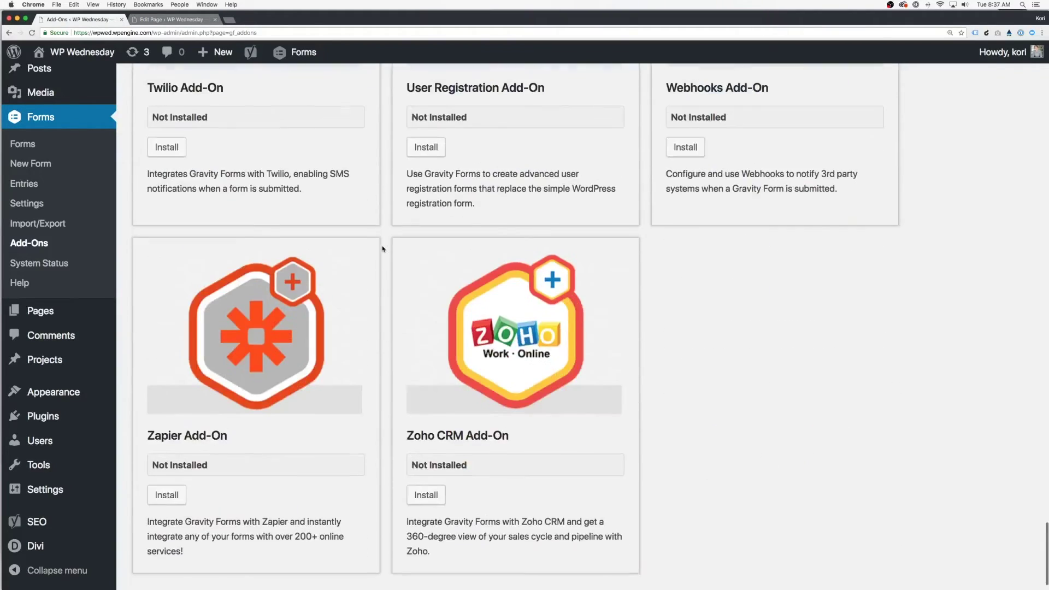
{"action": "left_click", "coordinate": [22, 144]}
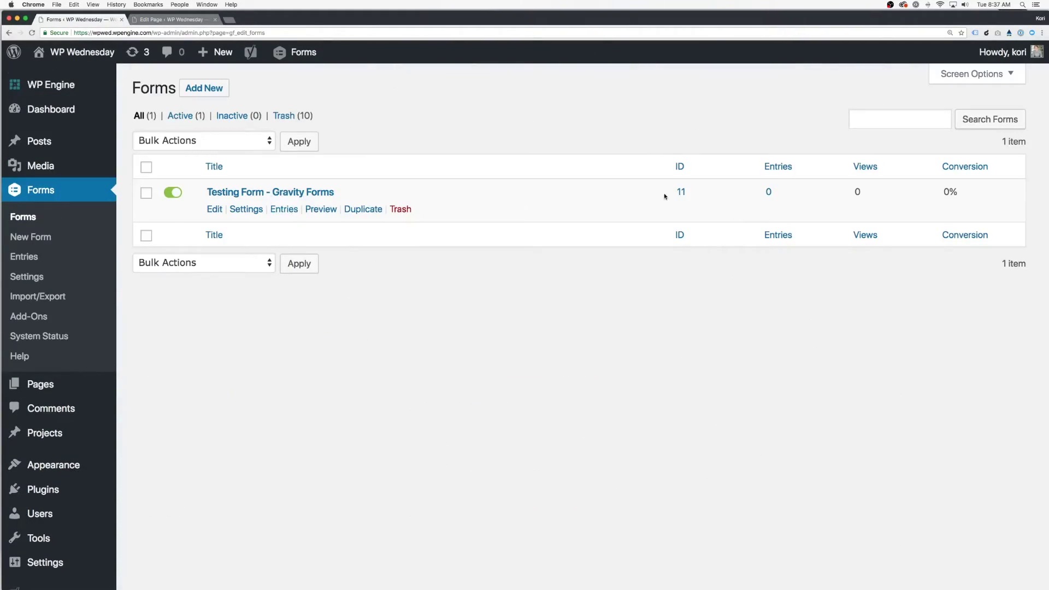
Insert 'Testing Form - Gravity Forms' into the Form Test page without its title and description
{"action": "left_click", "coordinate": [181, 19]}
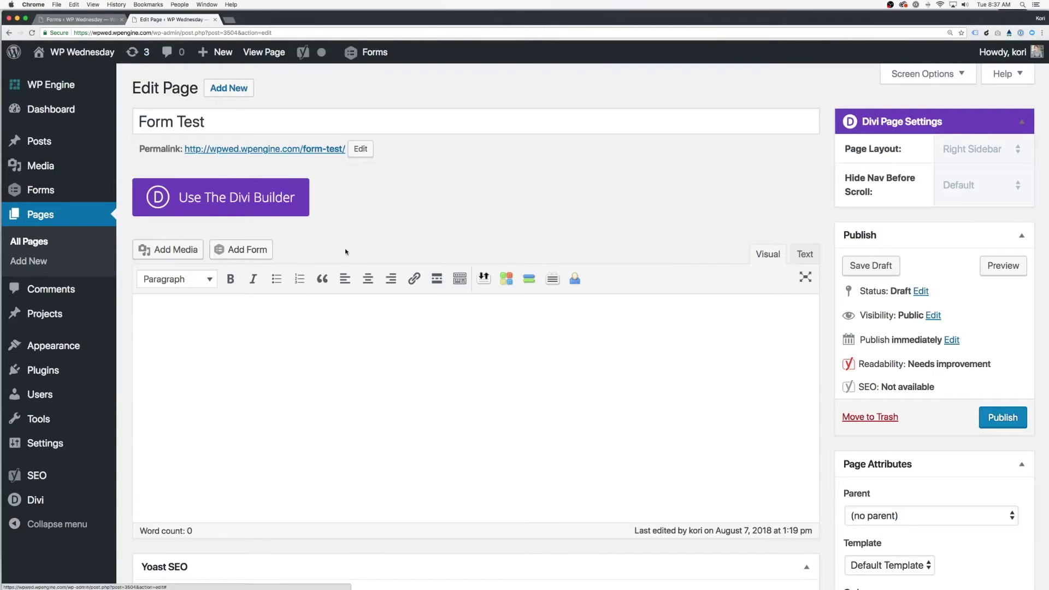
{"action": "left_click", "coordinate": [240, 250]}
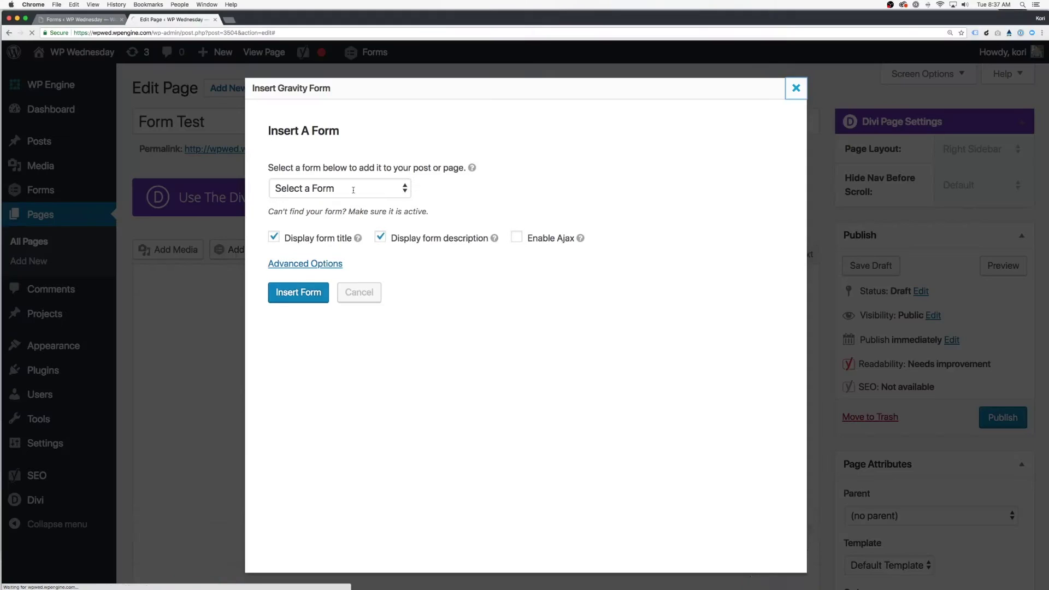
{"action": "left_click", "coordinate": [340, 188]}
{"action": "left_click", "coordinate": [328, 206]}
{"action": "left_click", "coordinate": [305, 245]}
{"action": "left_click", "coordinate": [449, 239]}
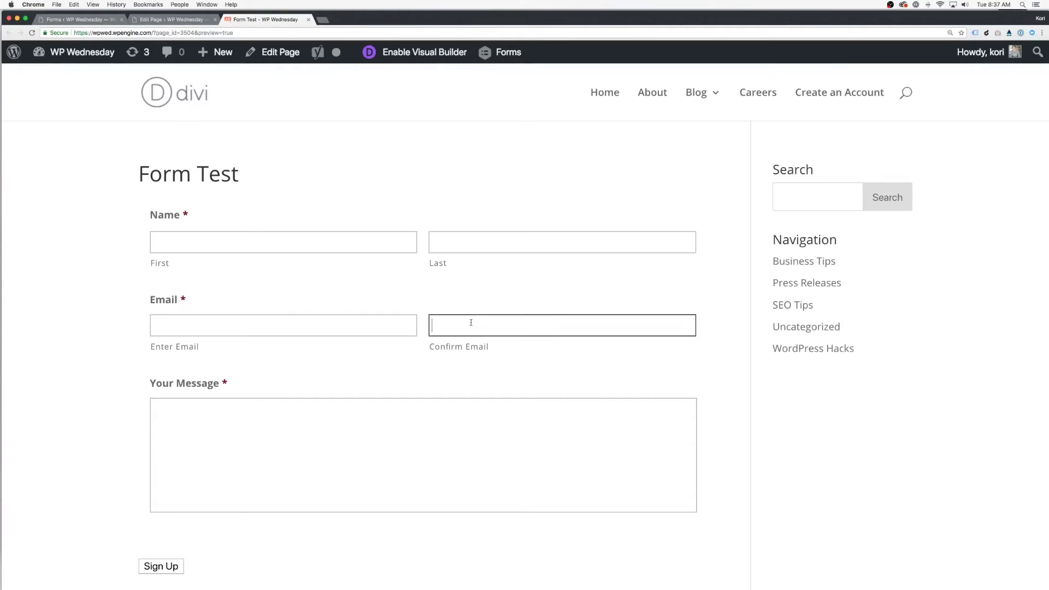
Submit the empty form to test validation, then deactivate it in the forms list
{"action": "left_click", "coordinate": [218, 412]}
{"action": "left_click", "coordinate": [160, 571]}
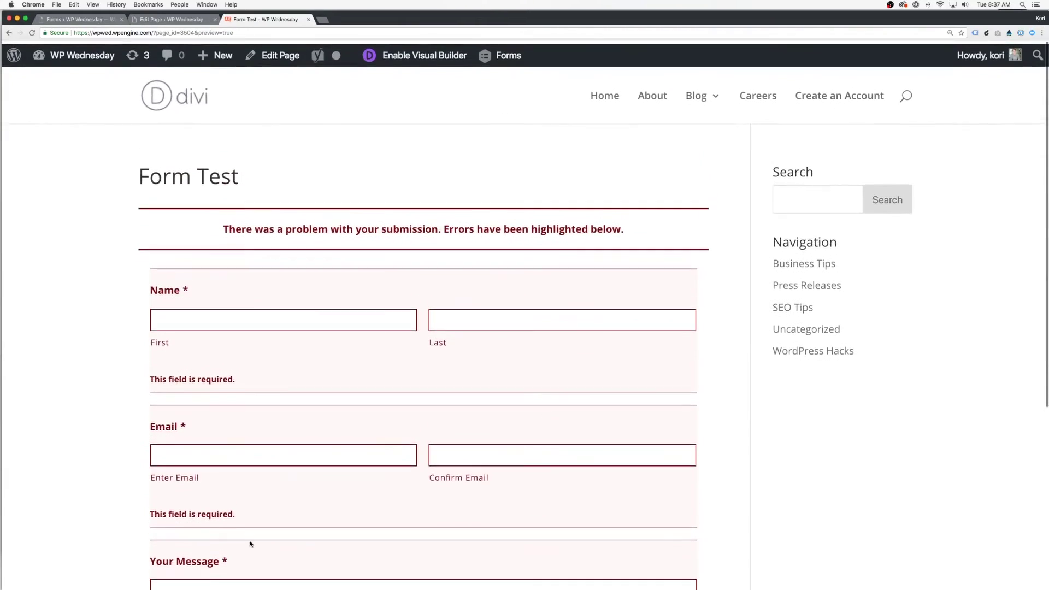
{"action": "left_click", "coordinate": [94, 21]}
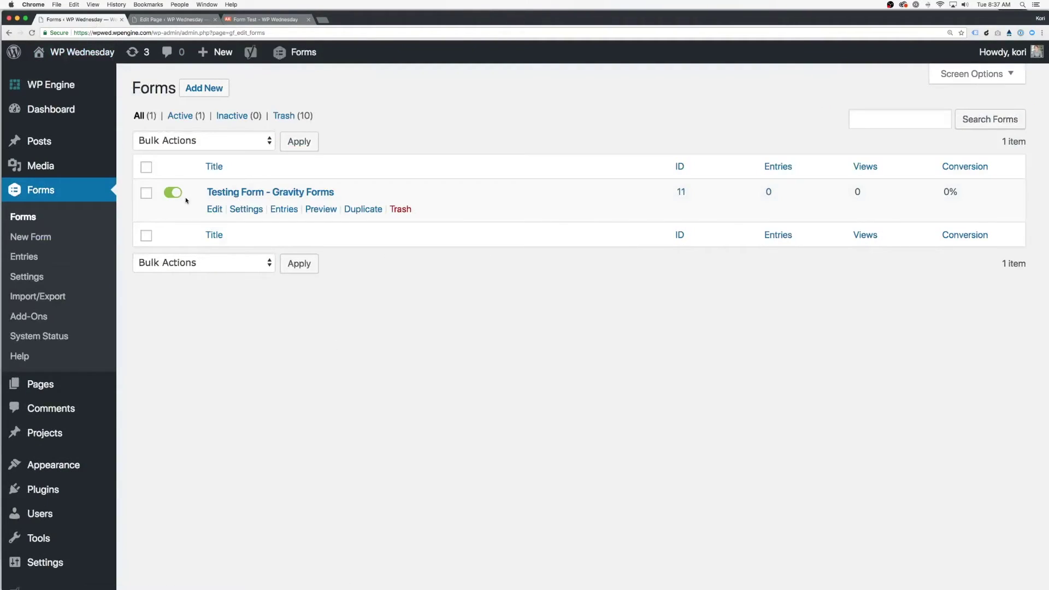
{"action": "left_click", "coordinate": [174, 193]}
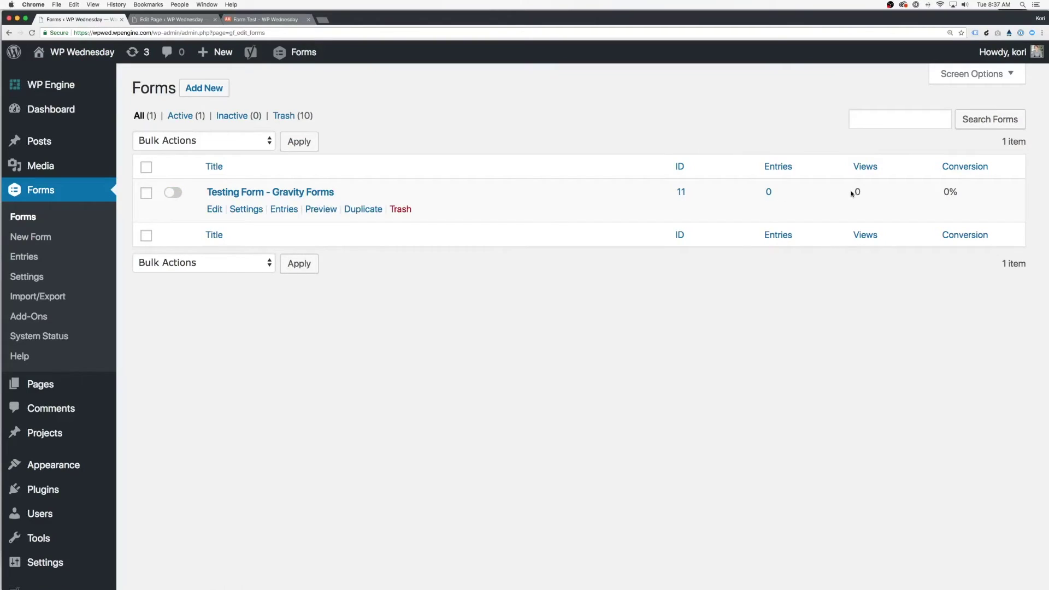